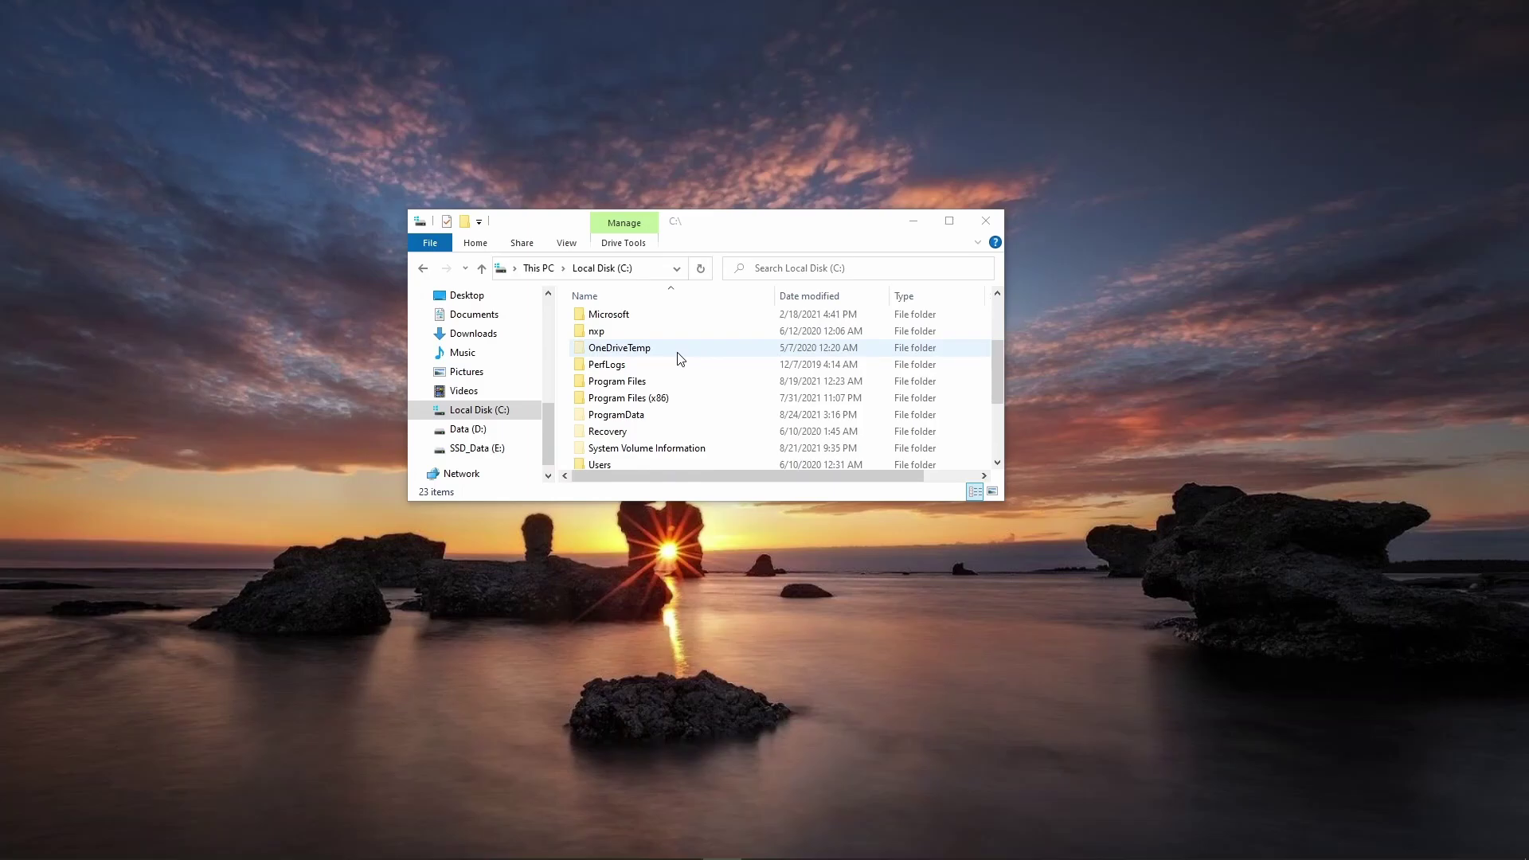
# Step: Browse the Data (D:) and SSD_Data (E:) drives, and return to the folders on Local Disk (C:)
pyautogui.click(477, 430)
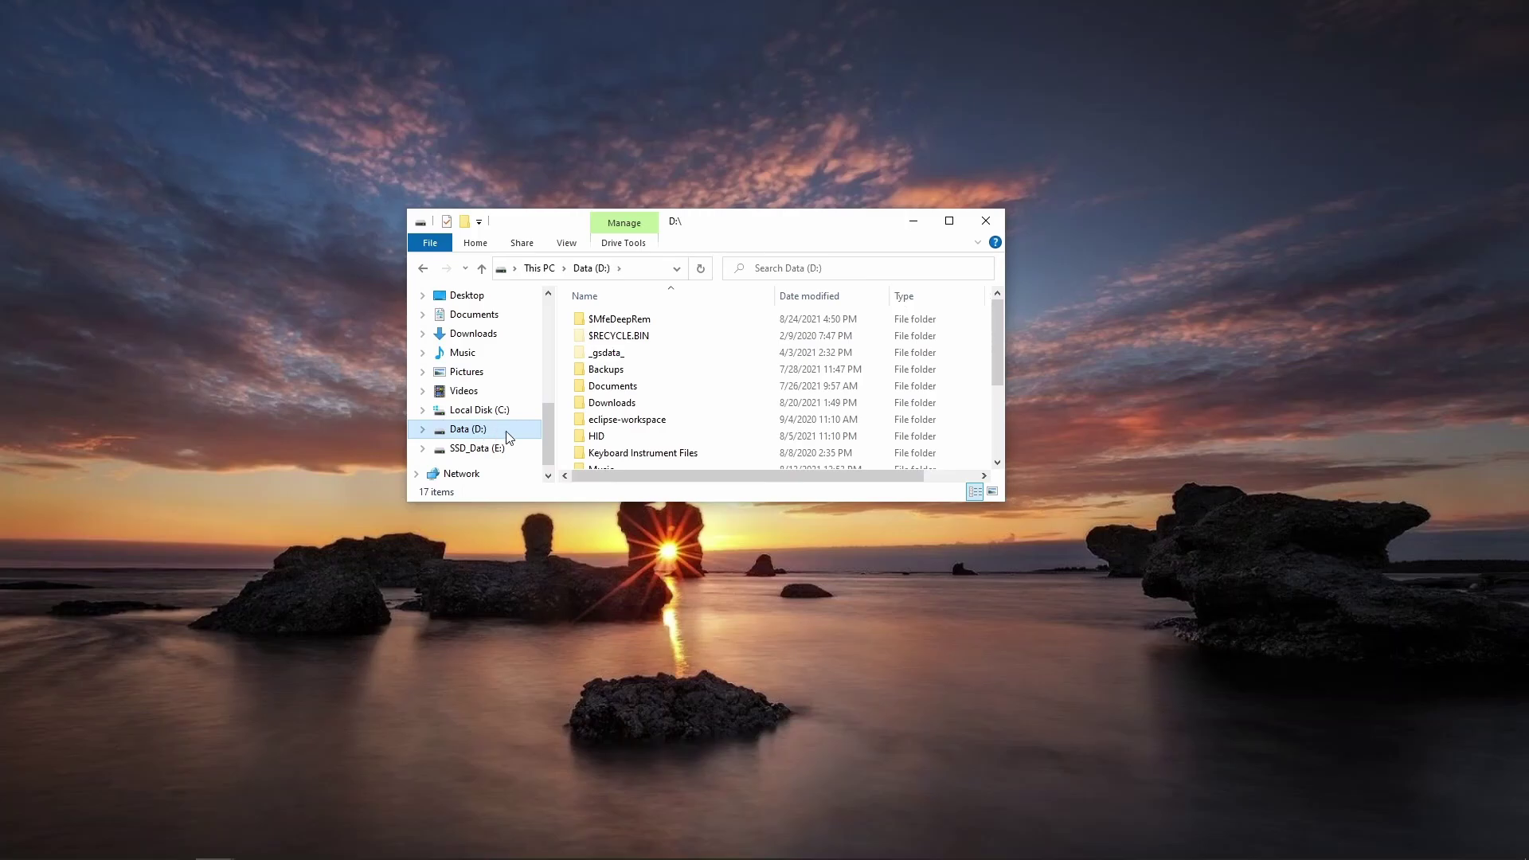
pyautogui.click(486, 448)
pyautogui.click(494, 410)
pyautogui.scroll(-4, 648, 356)
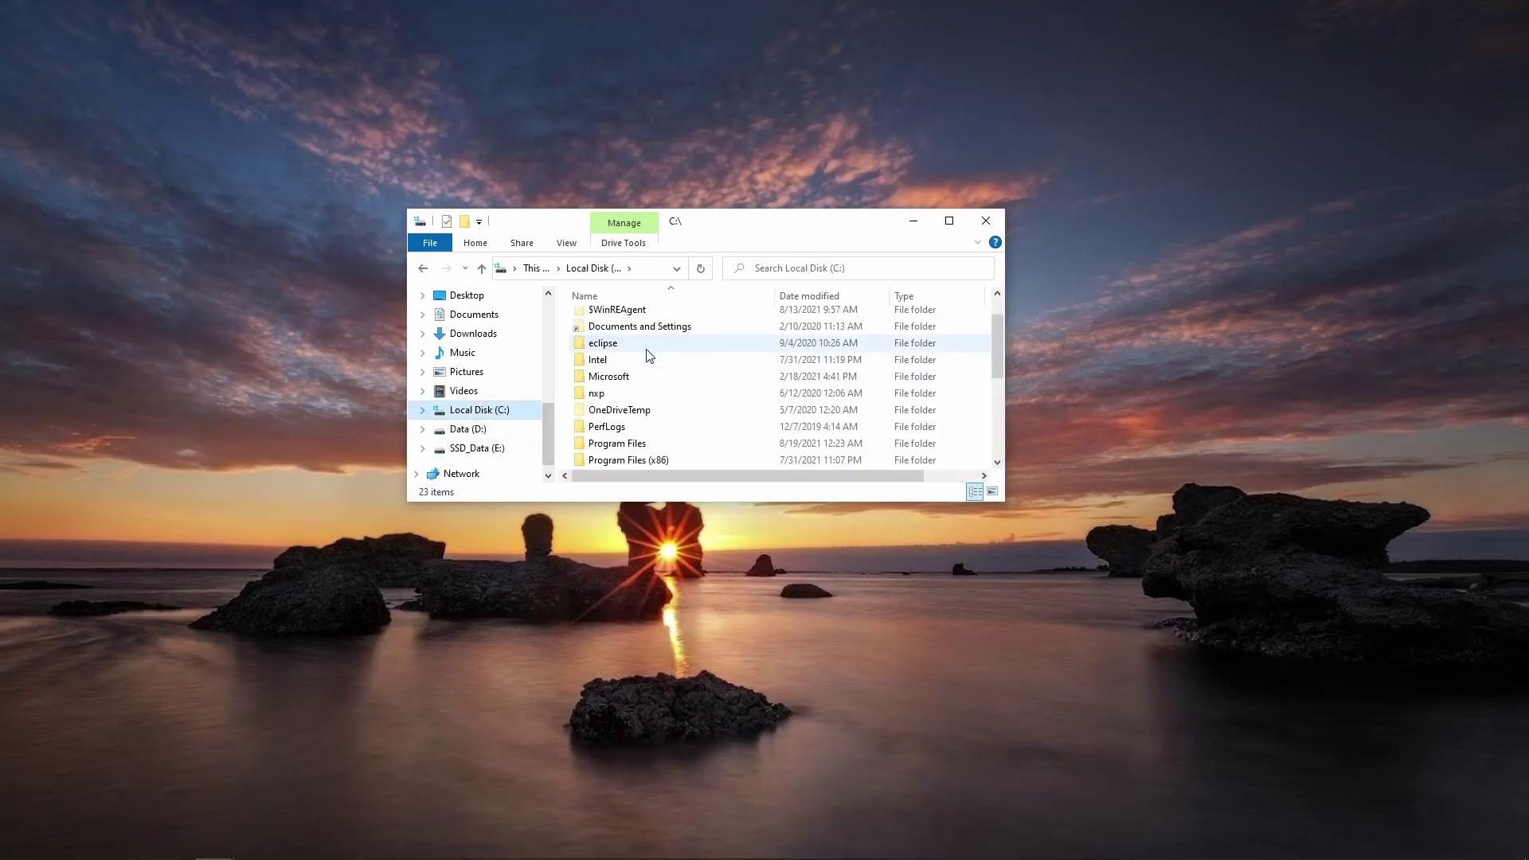
pyautogui.scroll(1, 648, 355)
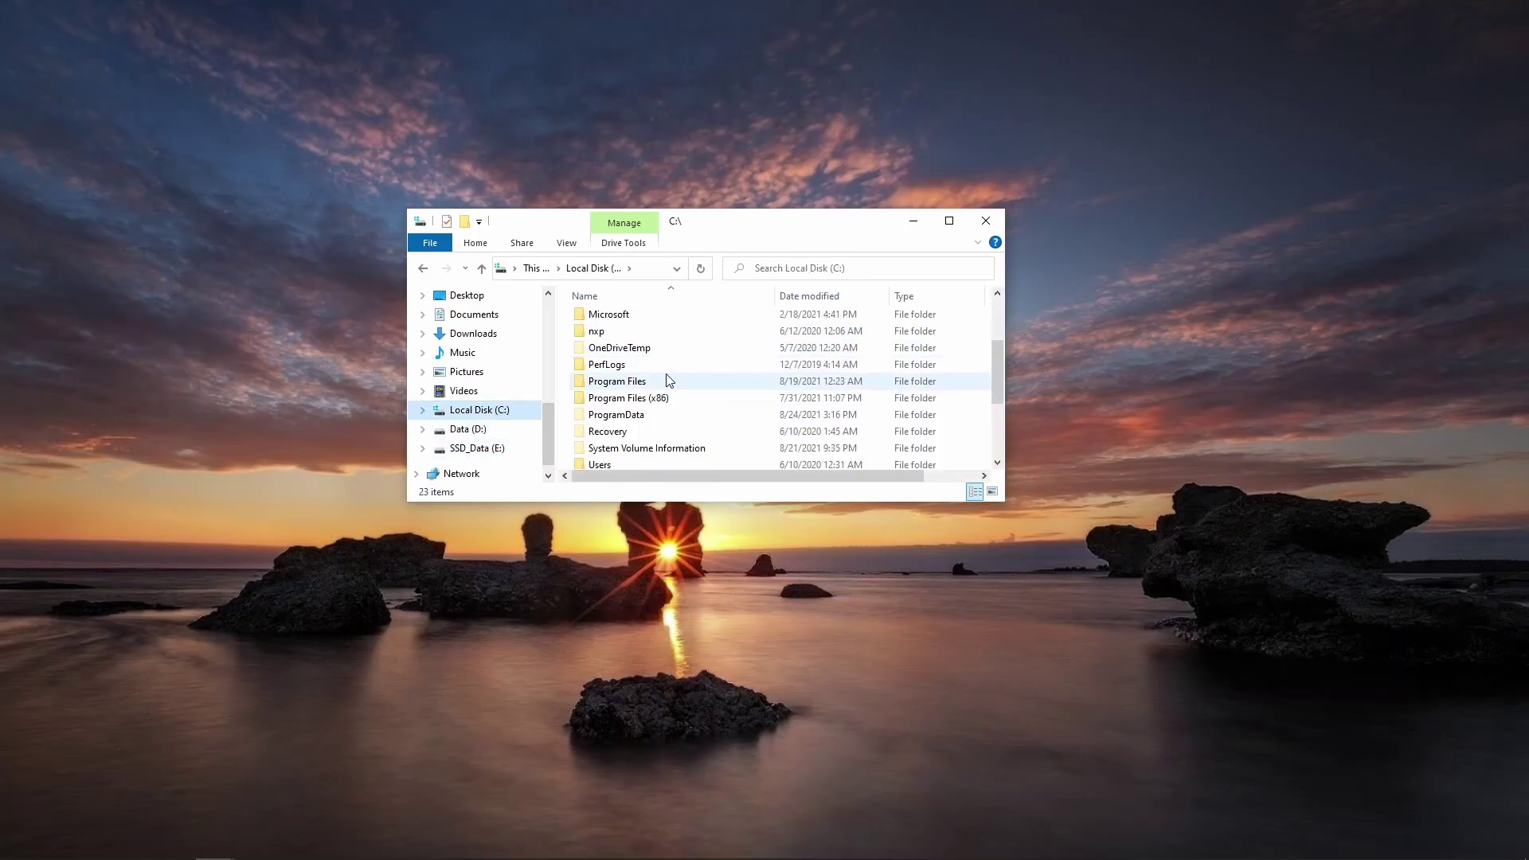
pyautogui.click(1274, 297)
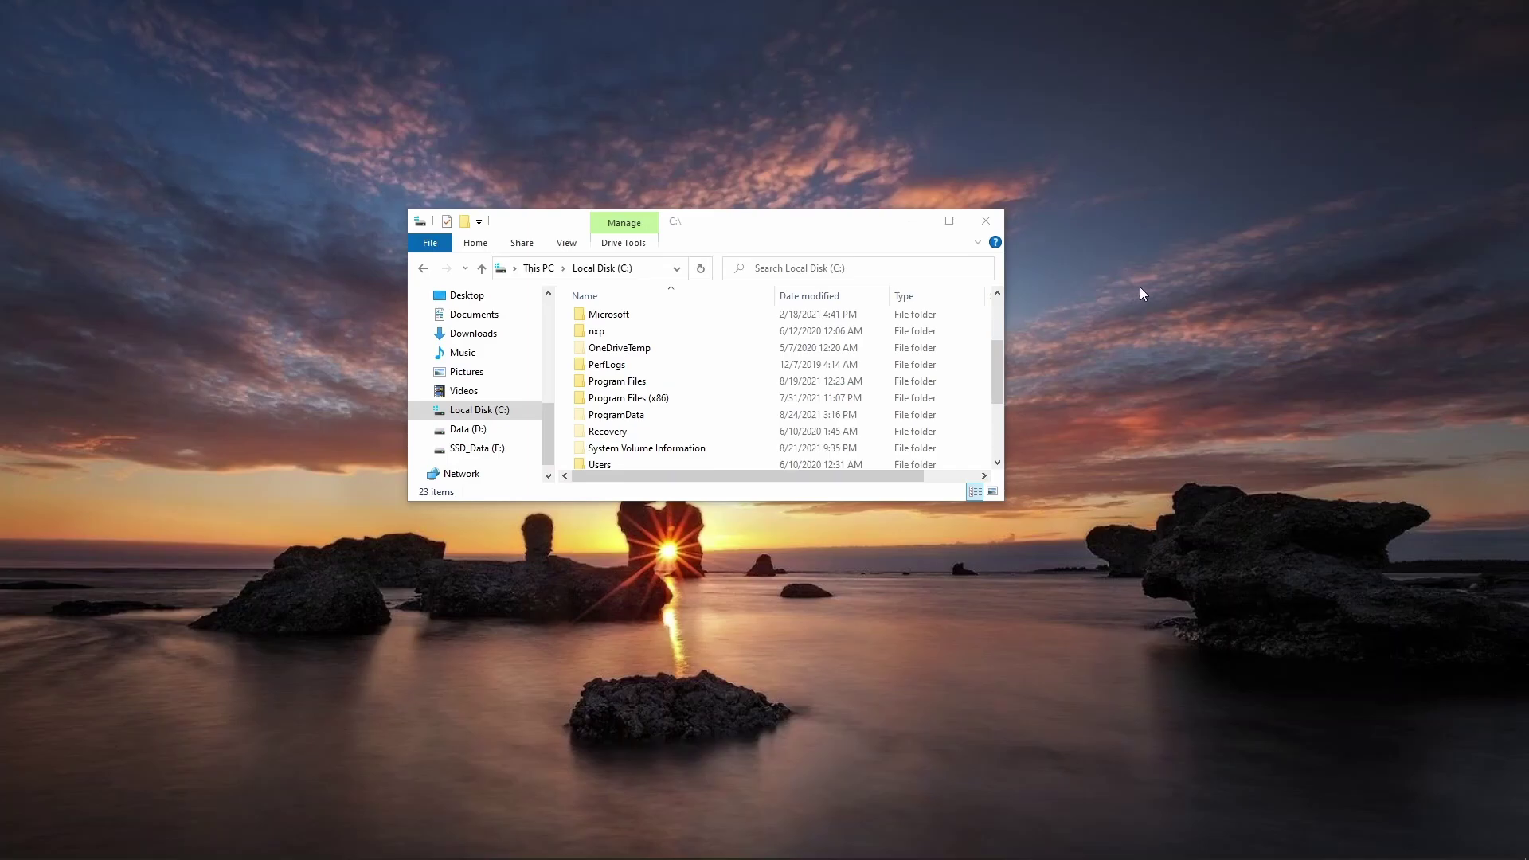
# Step: Open a second File Explorer window and browse to the network address \\192.168.1.224
pyautogui.hotkey('ctrl', 'n')
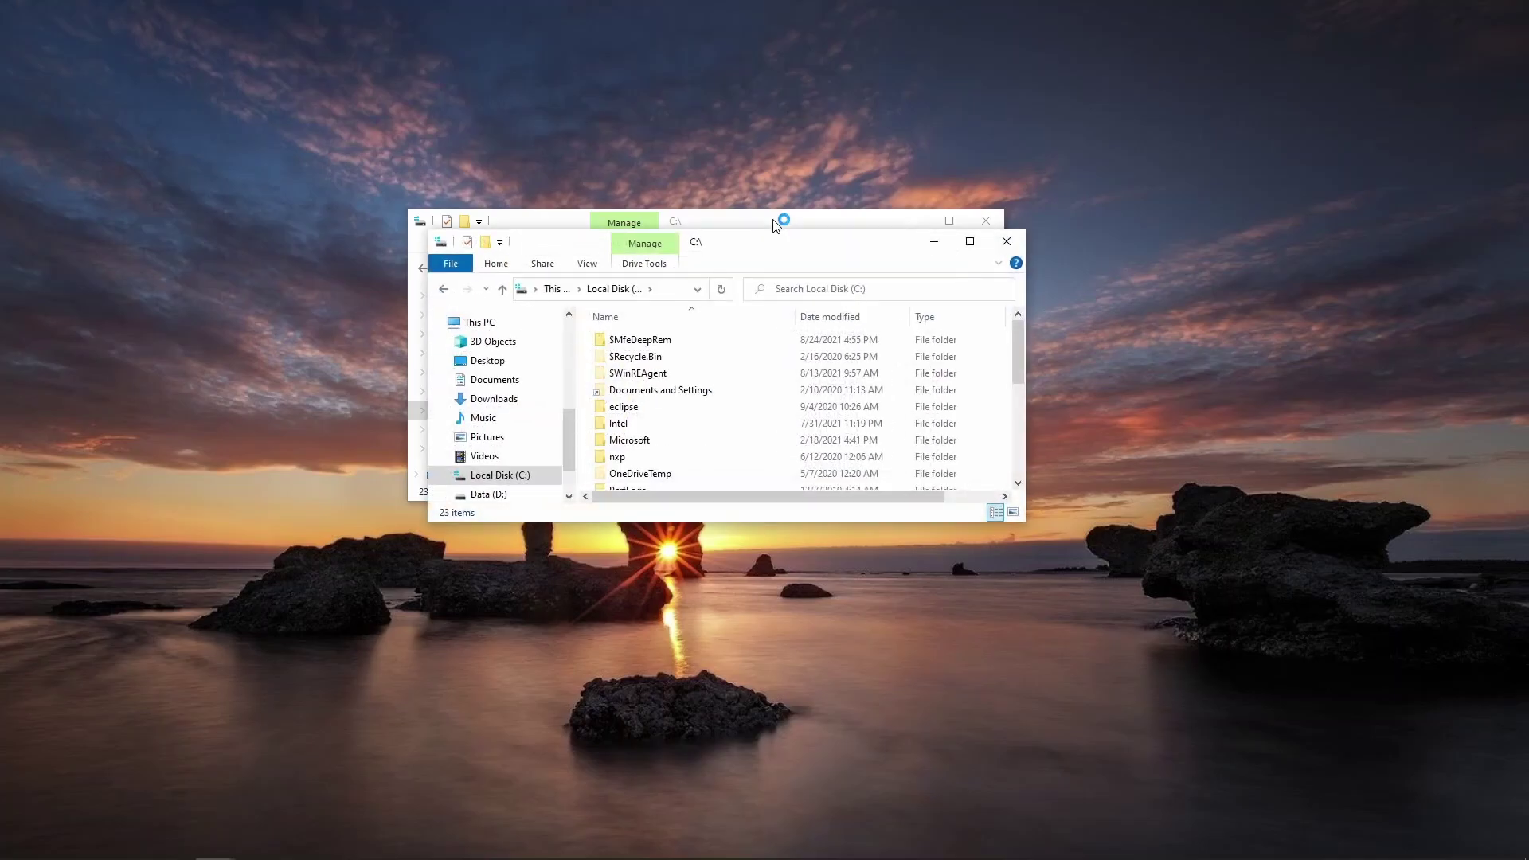
pyautogui.moveTo(778, 231); pyautogui.dragTo(1081, 386)
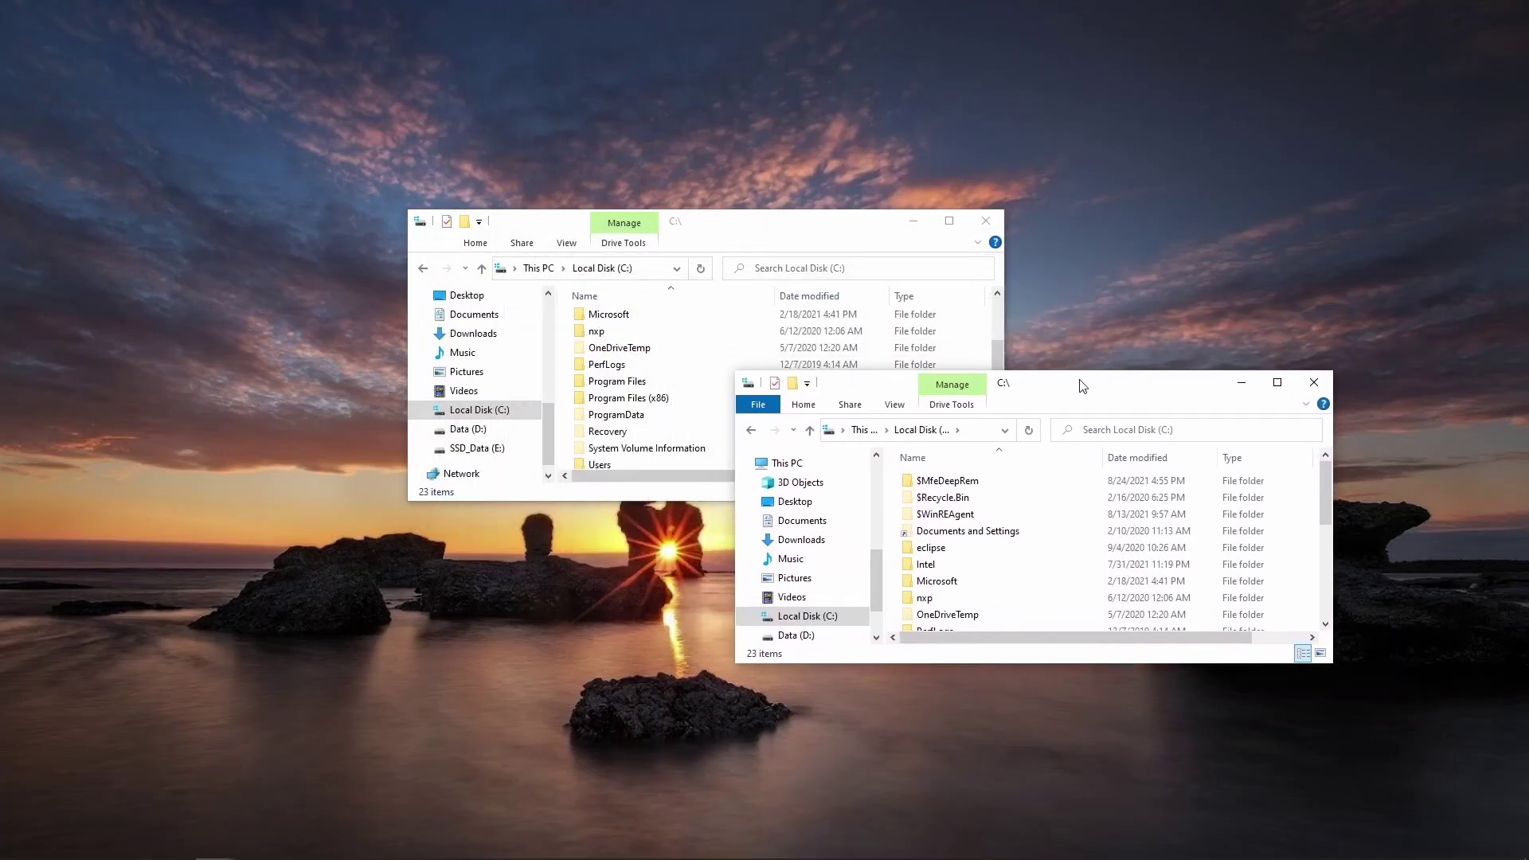
pyautogui.click(987, 434)
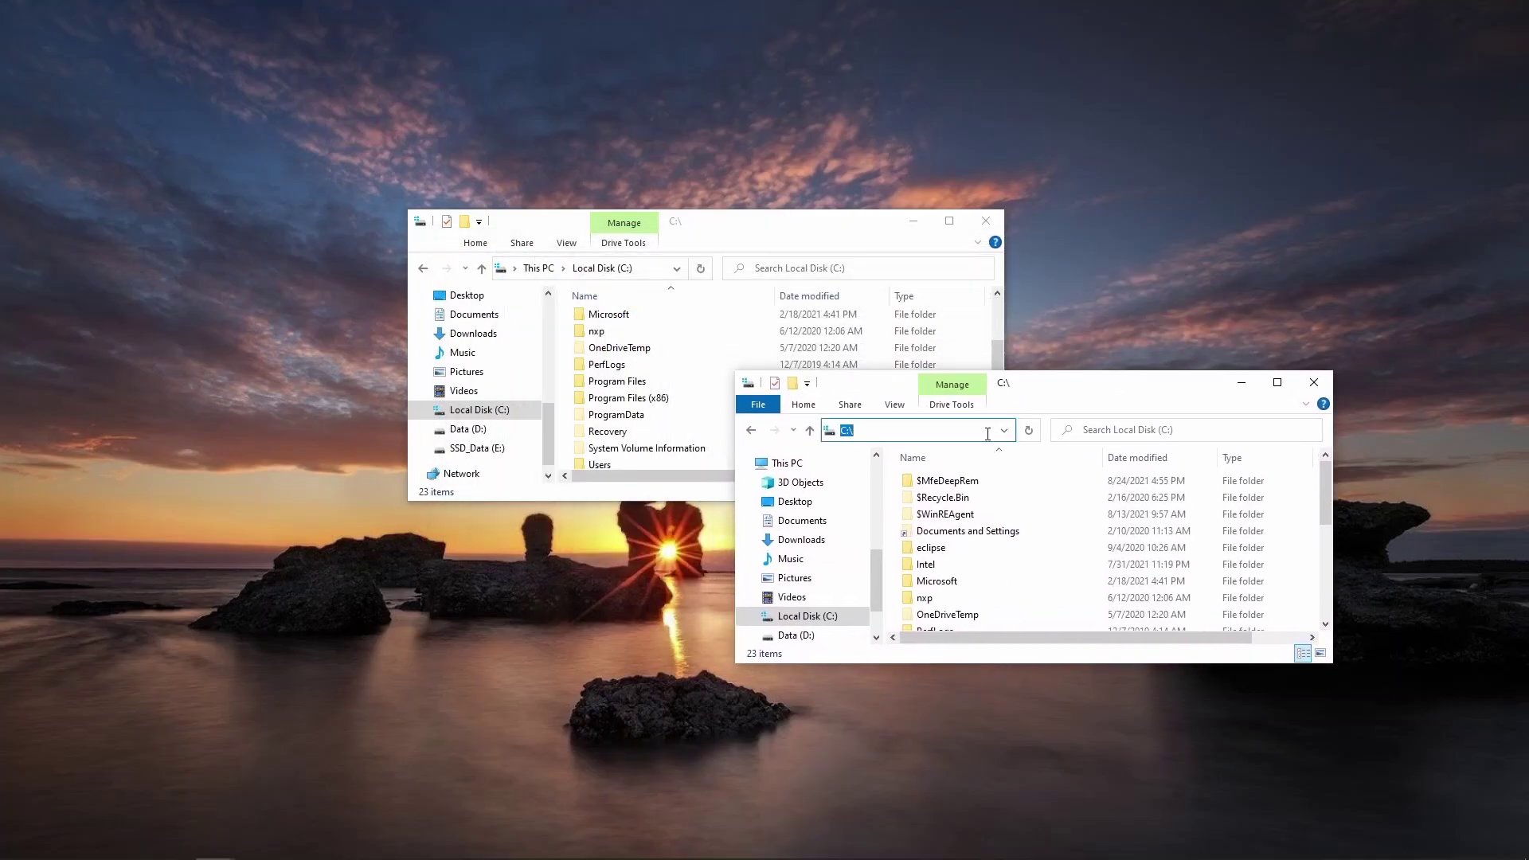
pyautogui.write('\\\\192.168.1.224')
pyautogui.press('Return')
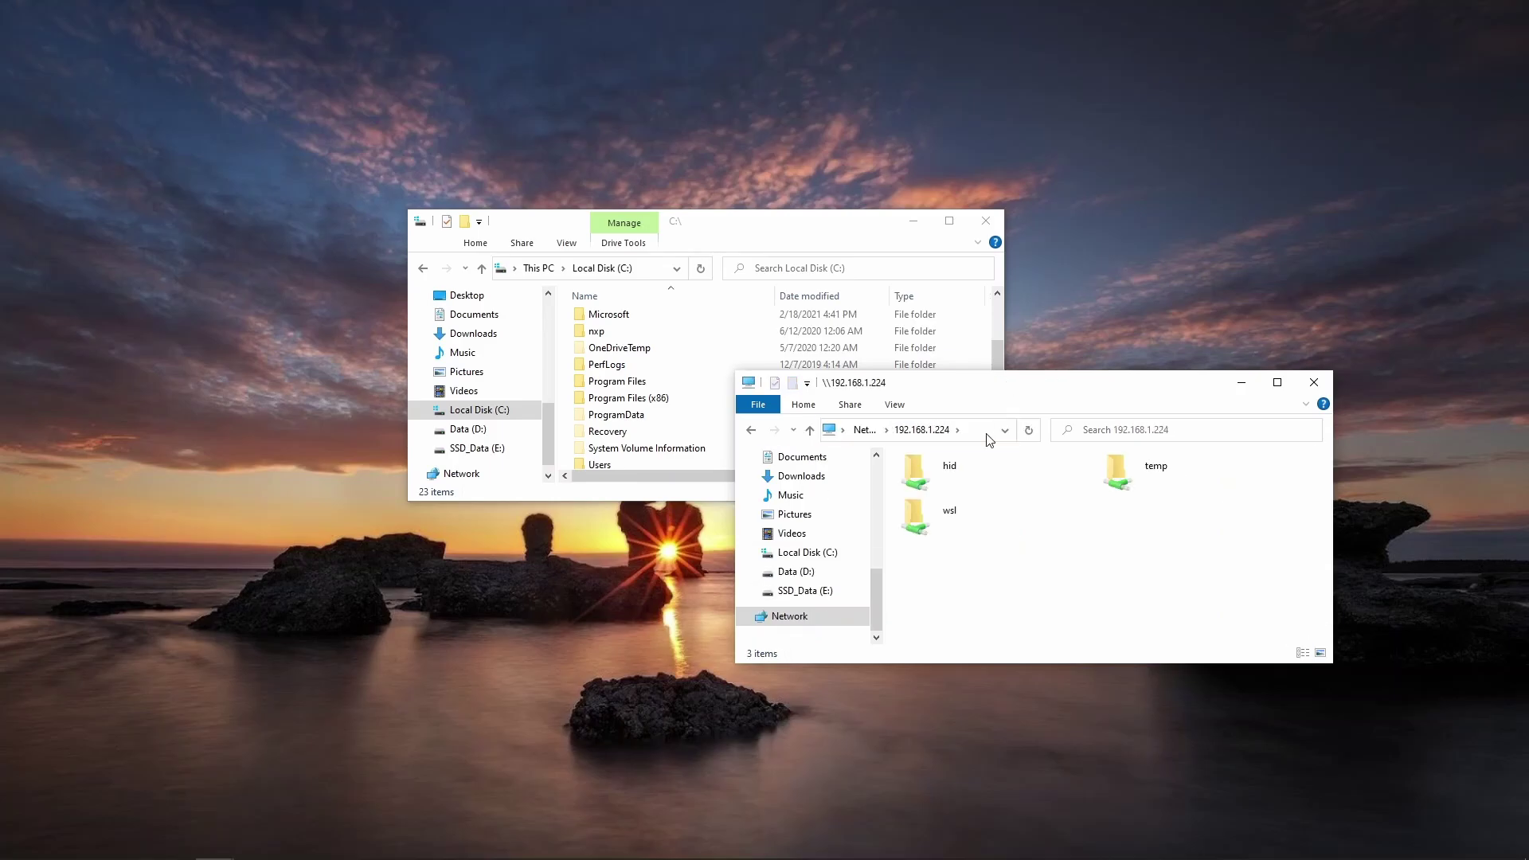
# Step: Arrange the local C: window and the network shares window side by side
pyautogui.moveTo(1039, 387); pyautogui.dragTo(1185, 173)
pyautogui.moveTo(805, 224); pyautogui.dragTo(610, 206)
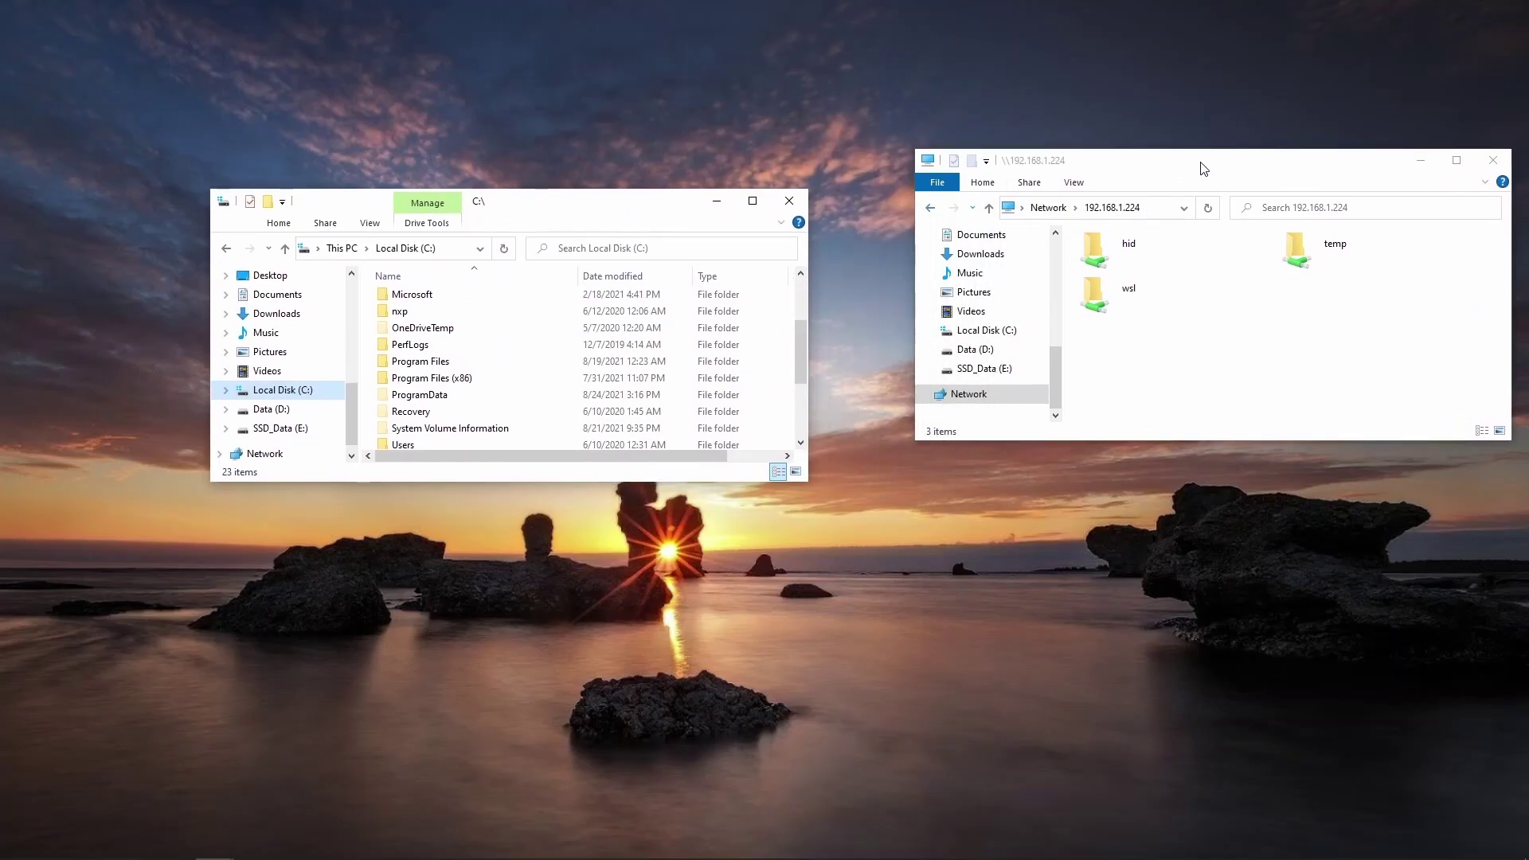
pyautogui.moveTo(1203, 167); pyautogui.dragTo(1127, 204)
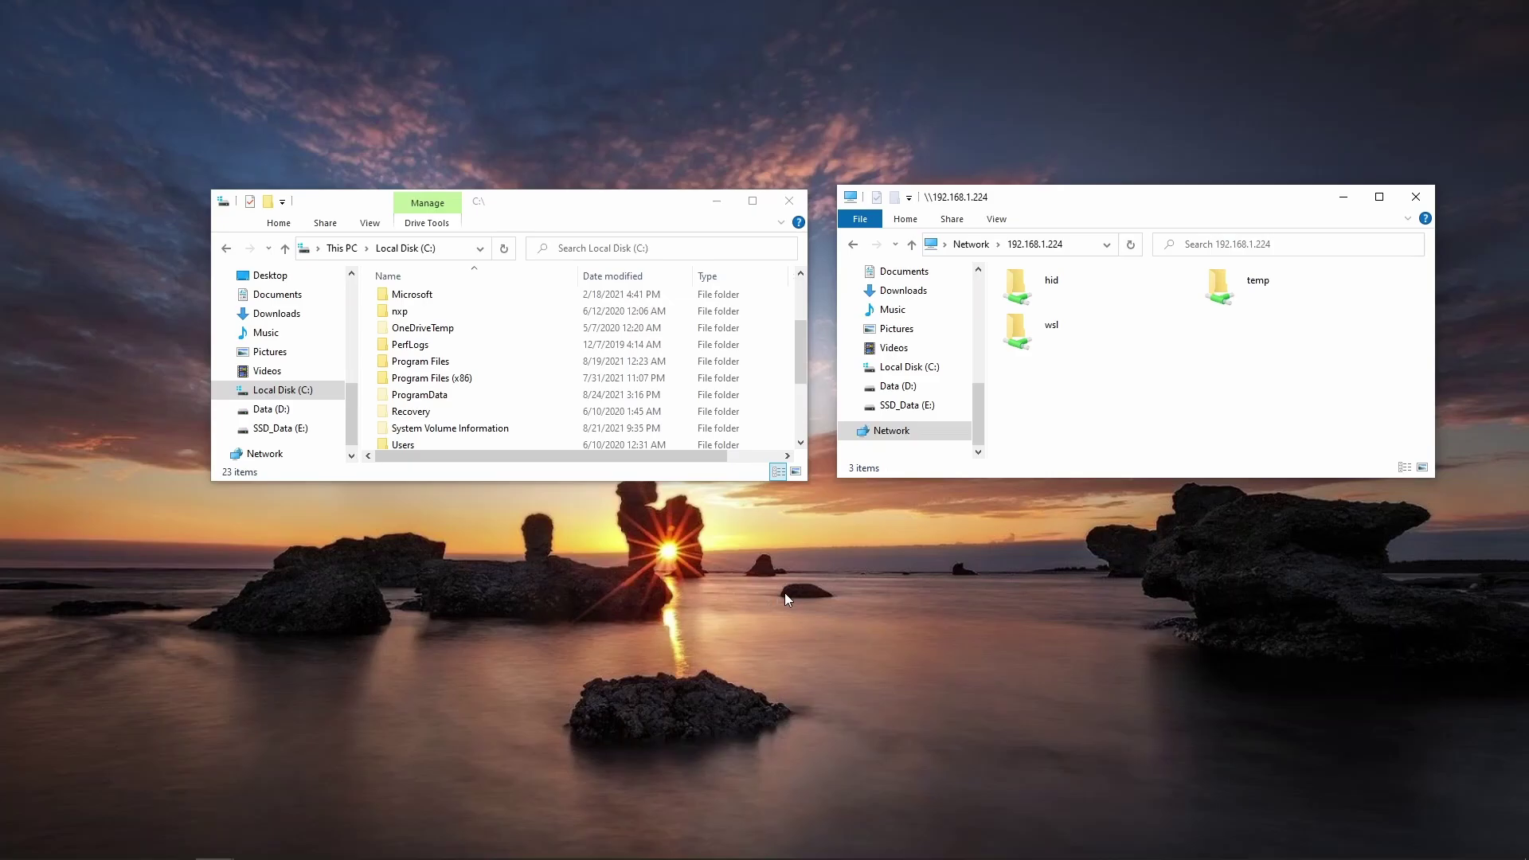
# Step: Open the temp share on 192.168.1.224, return to the share list and select the wsl share
pyautogui.click(1248, 302)
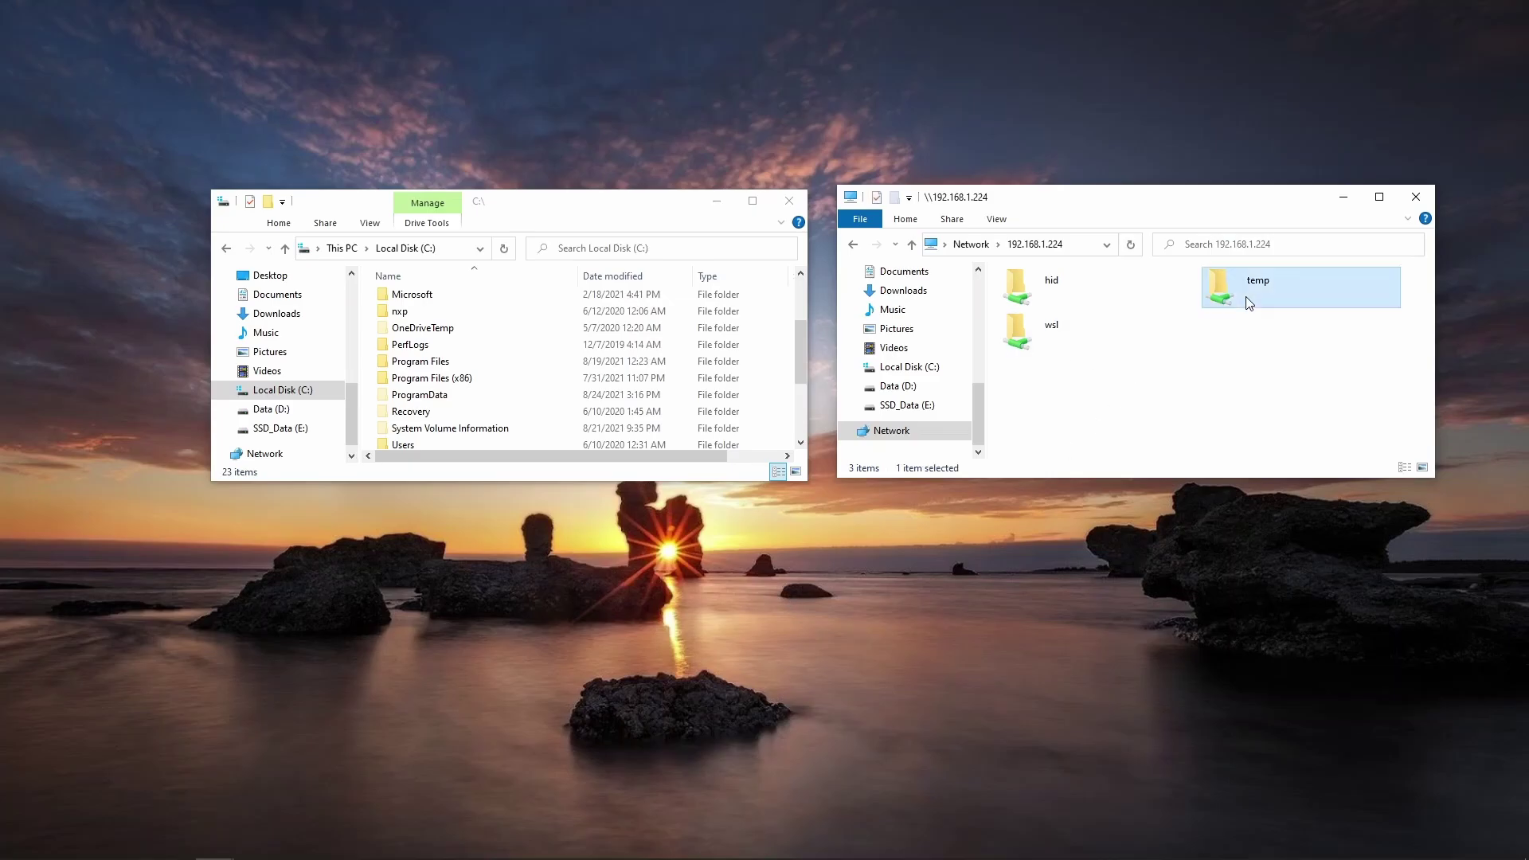
pyautogui.doubleClick(1247, 304)
pyautogui.hotkey('alt', 'Left')
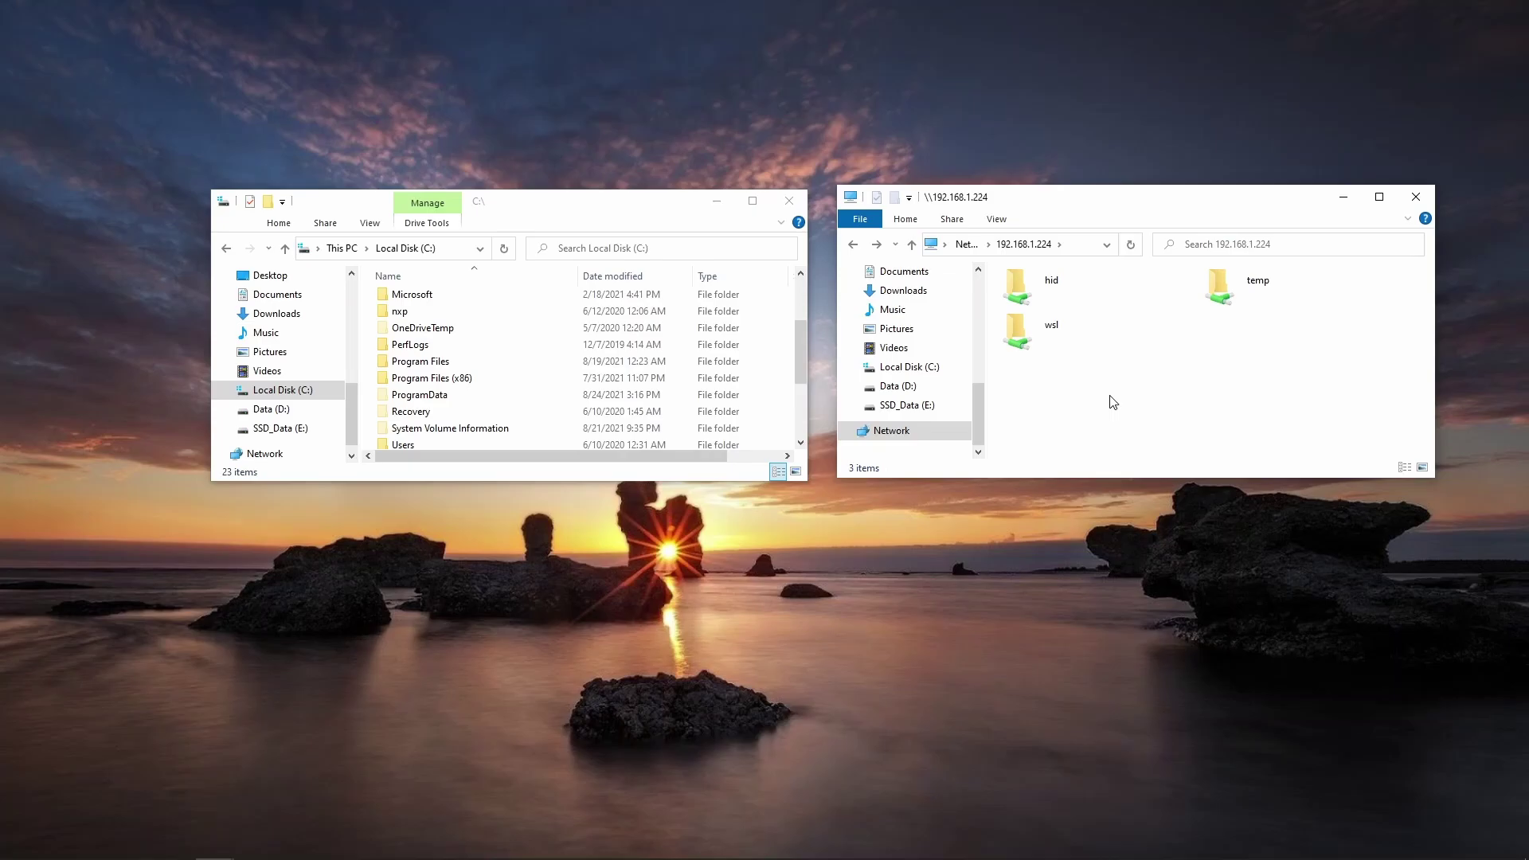
pyautogui.click(1190, 344)
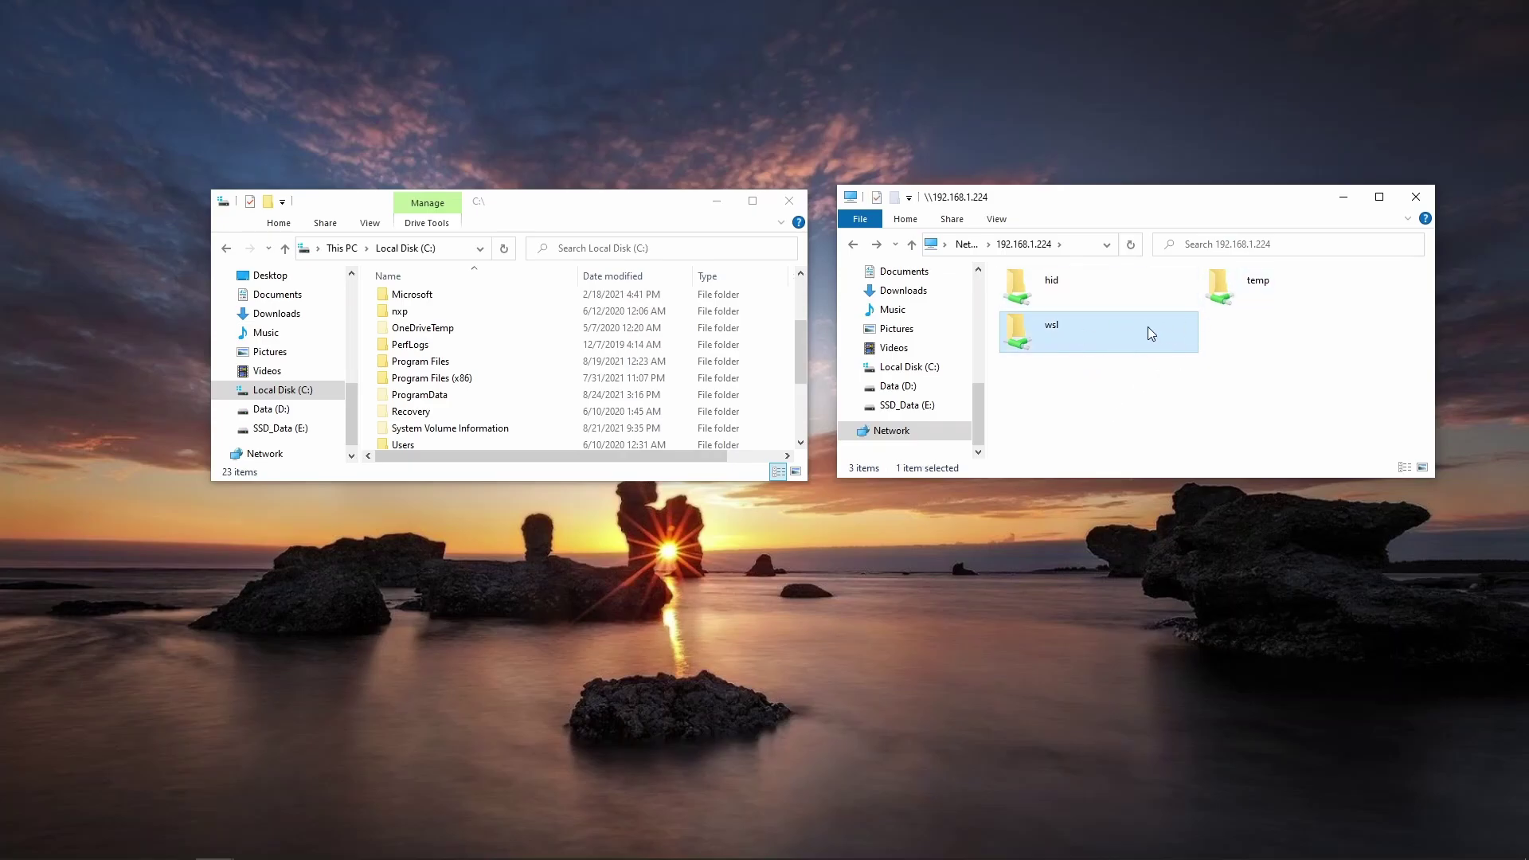
# Step: Browse to the hidden administrative share \\192.168.1.224\C$ and look through its folders
pyautogui.click(1083, 244)
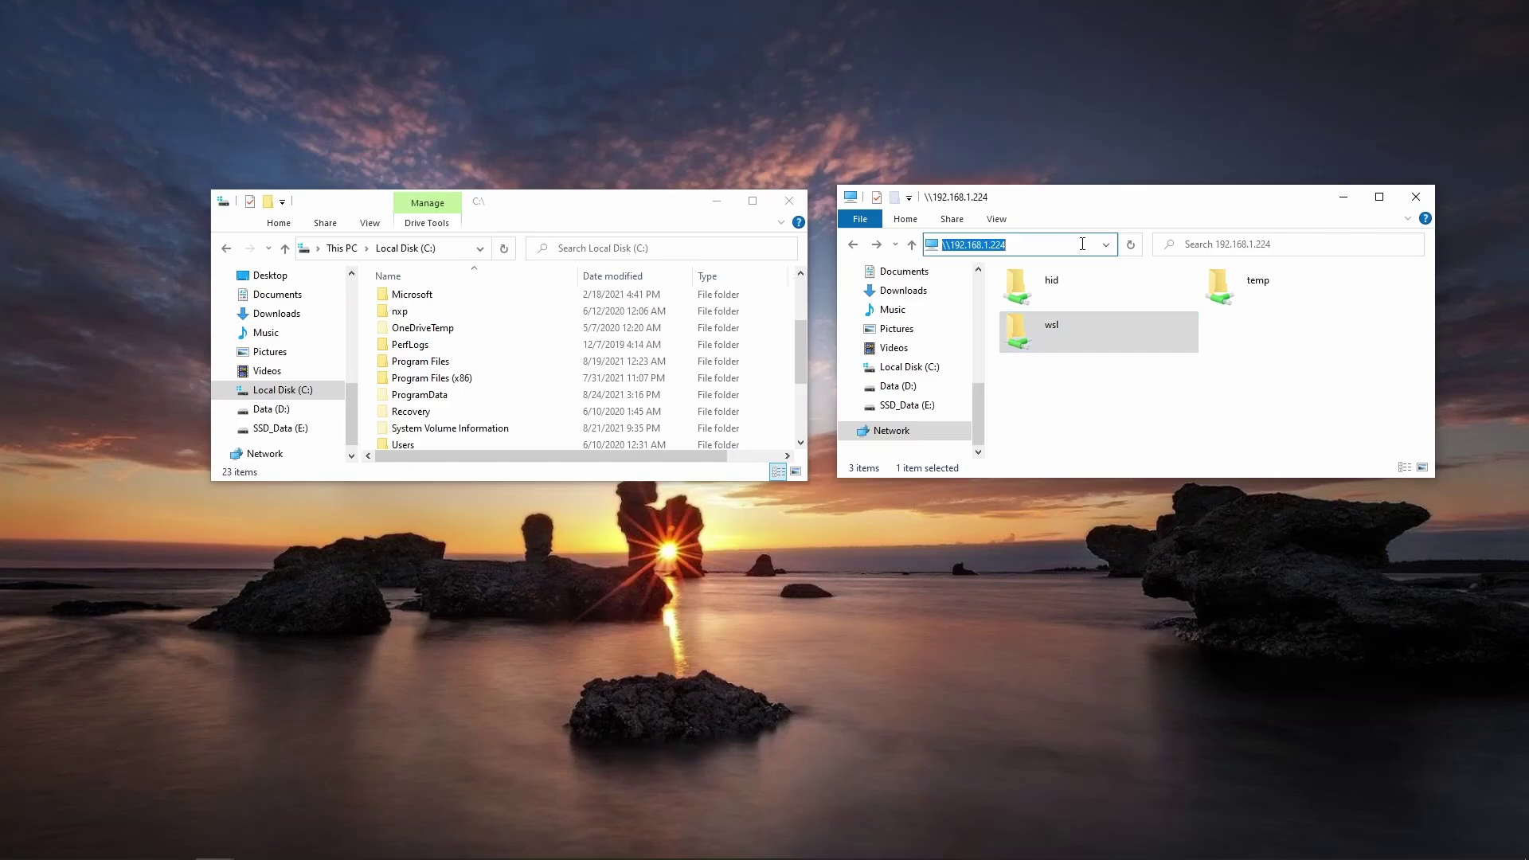
pyautogui.click(1082, 244)
pyautogui.write('\\C$')
pyautogui.press('Return')
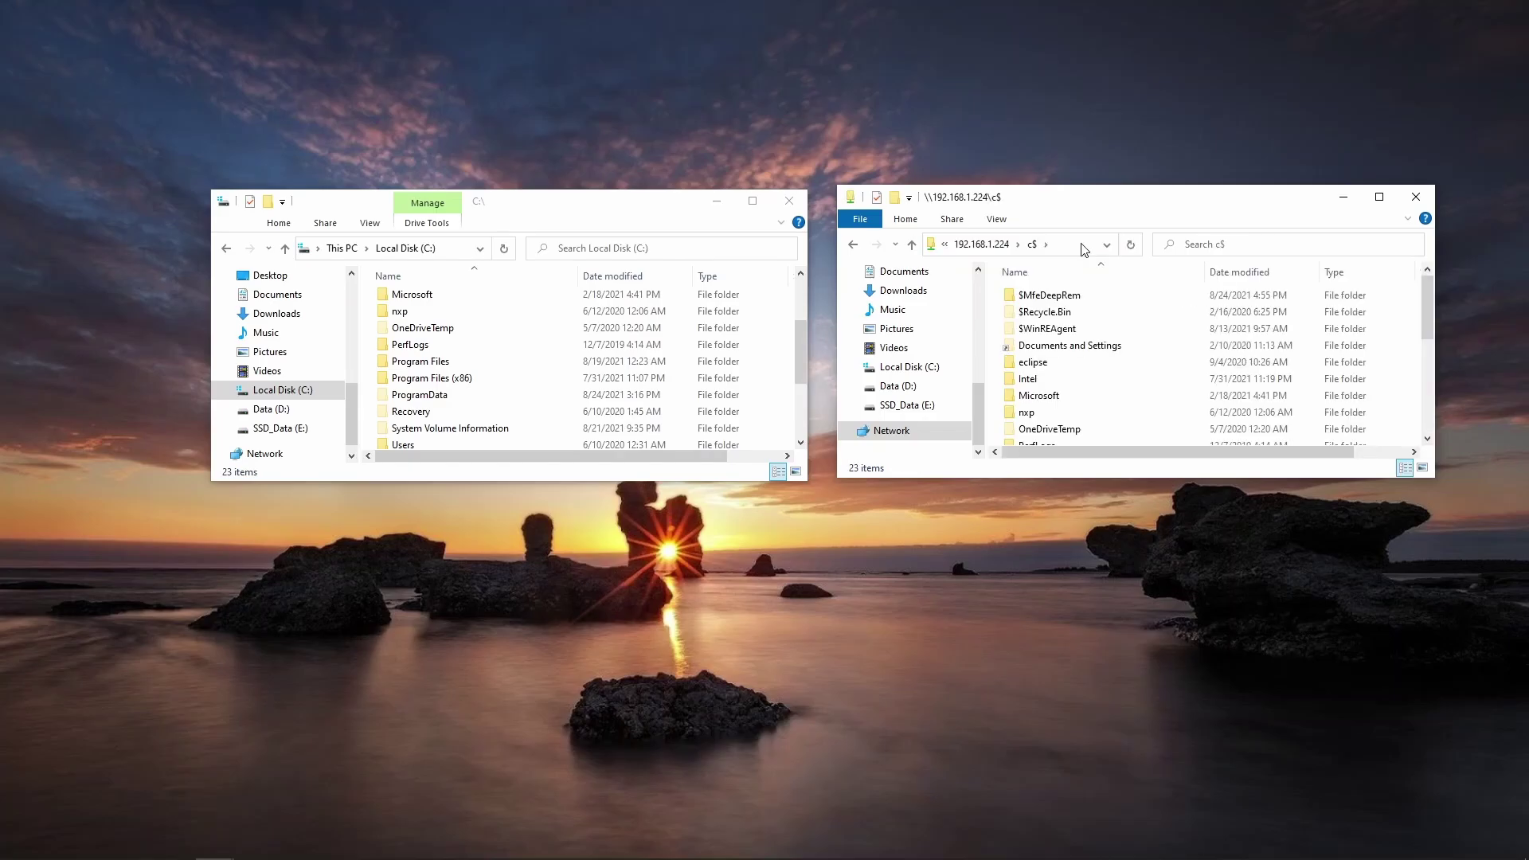
pyautogui.scroll(-5, 1156, 349)
pyautogui.scroll(5, 1159, 354)
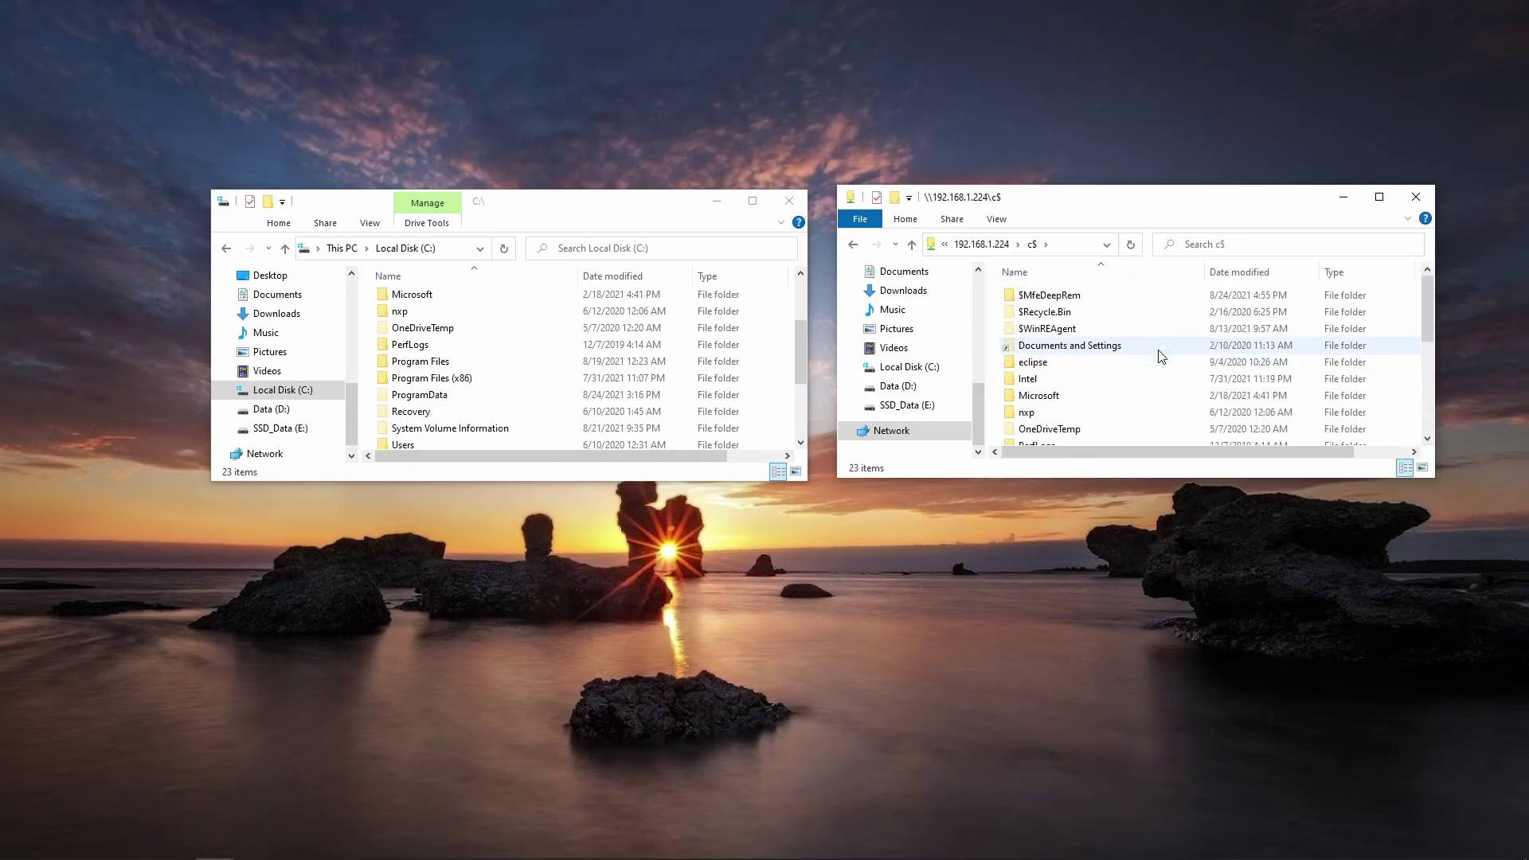
pyautogui.scroll(-5, 1160, 357)
pyautogui.scroll(5, 1161, 355)
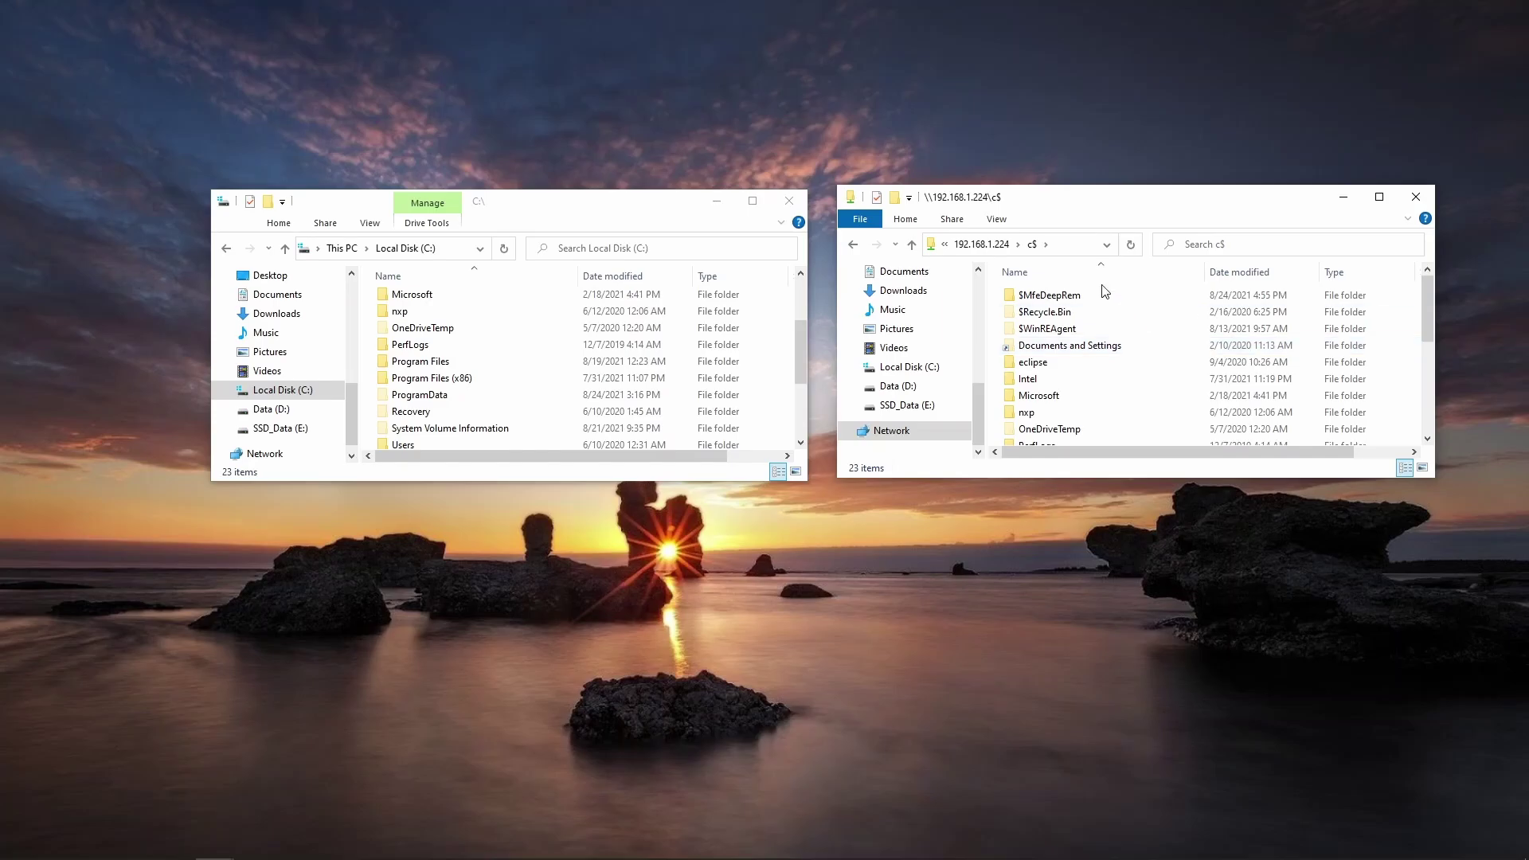
# Step: Change the network path to the hidden share \\192.168.1.224\D$ and look through its folders
pyautogui.click(1028, 248)
pyautogui.click(1014, 244)
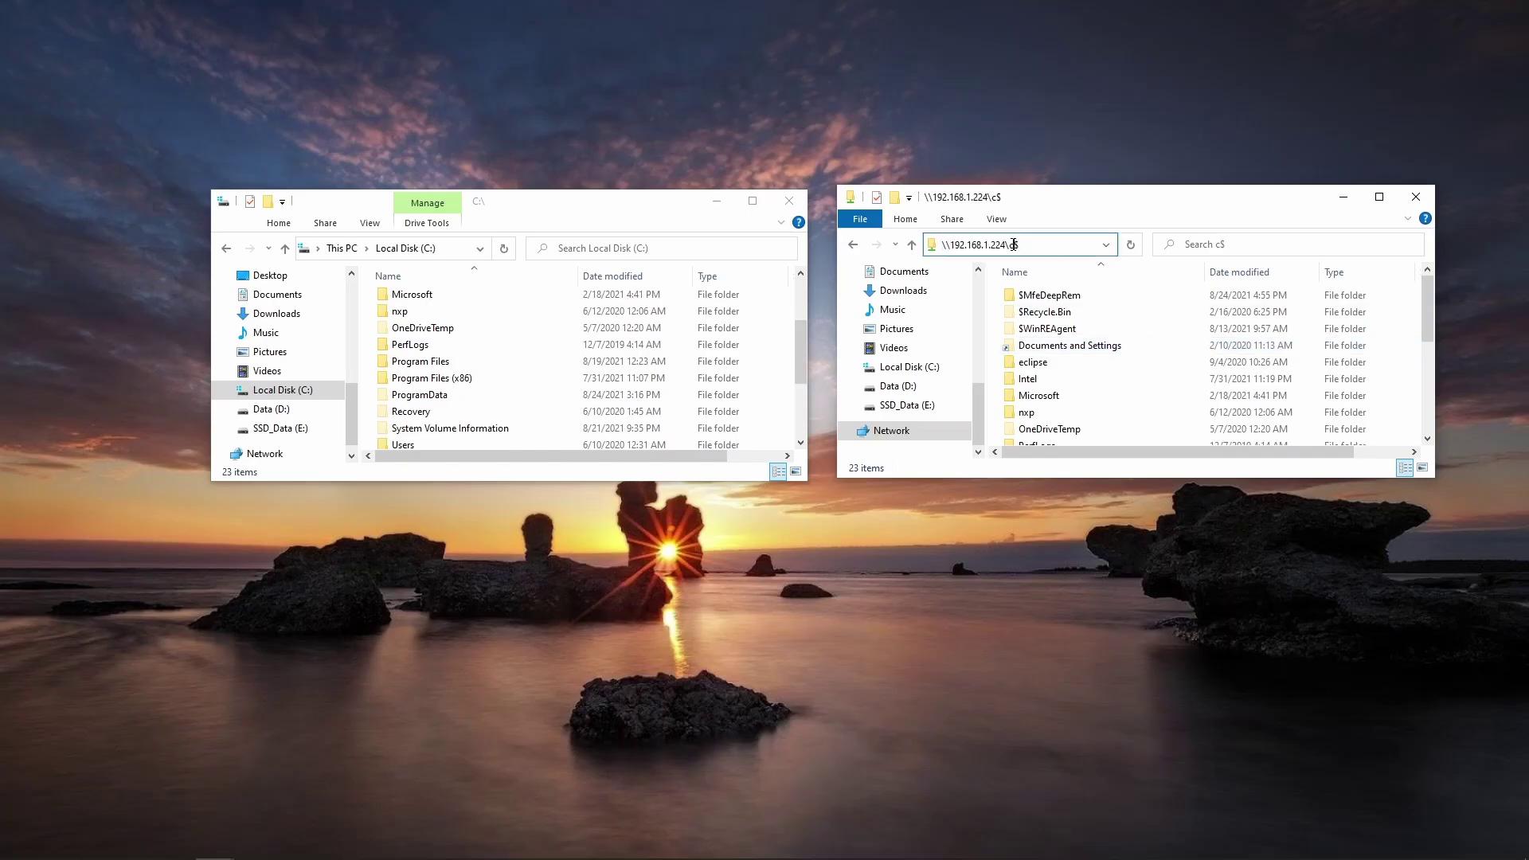
pyautogui.press('BackSpace')
pyautogui.write('D')
pyautogui.press('Return')
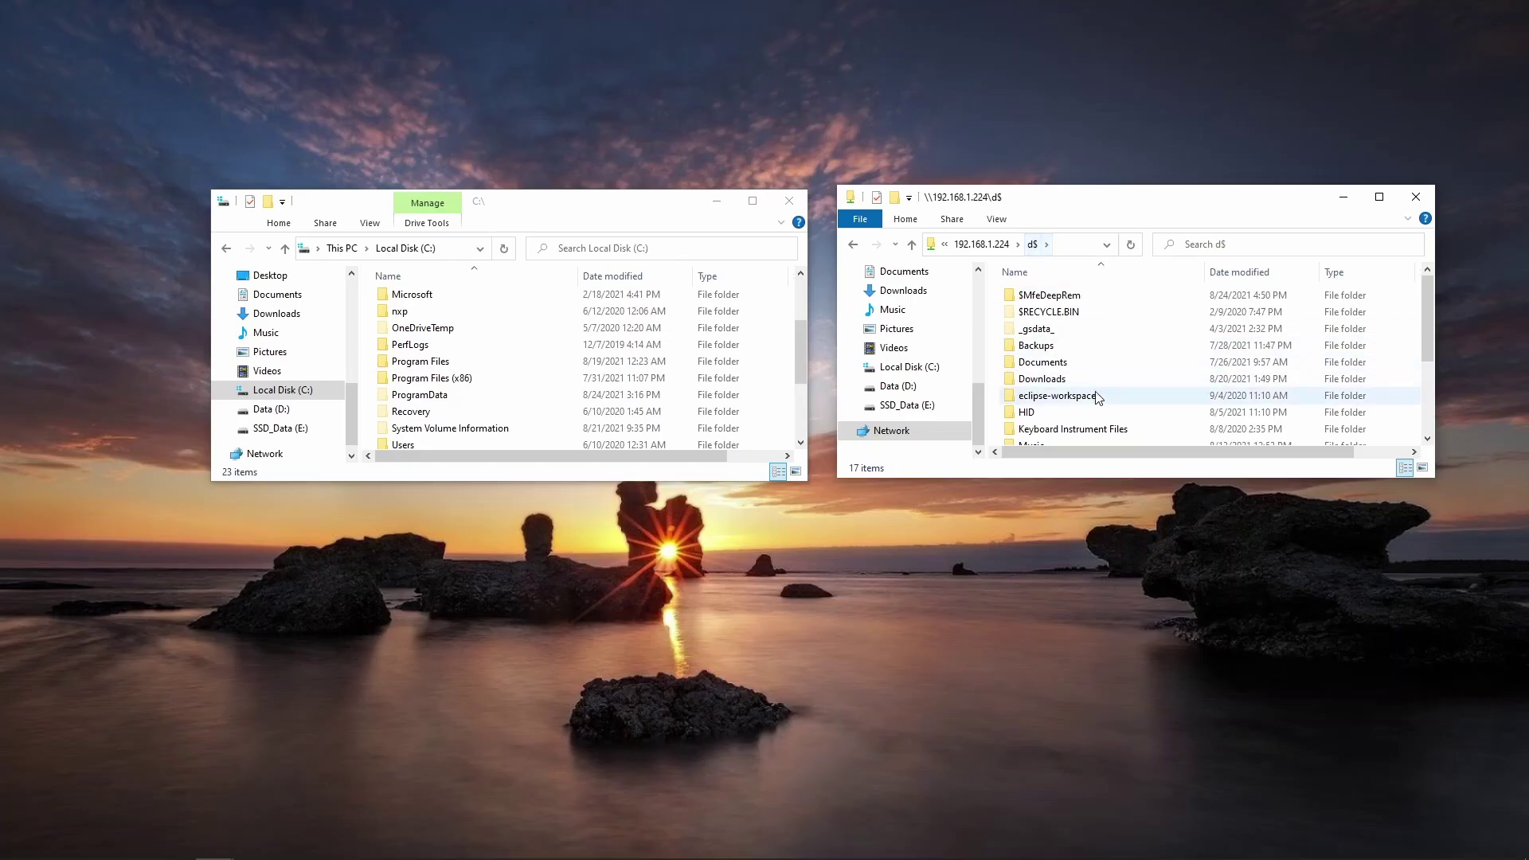
pyautogui.scroll(-3, 1067, 397)
pyautogui.scroll(3, 1092, 399)
pyautogui.scroll(-3, 1099, 399)
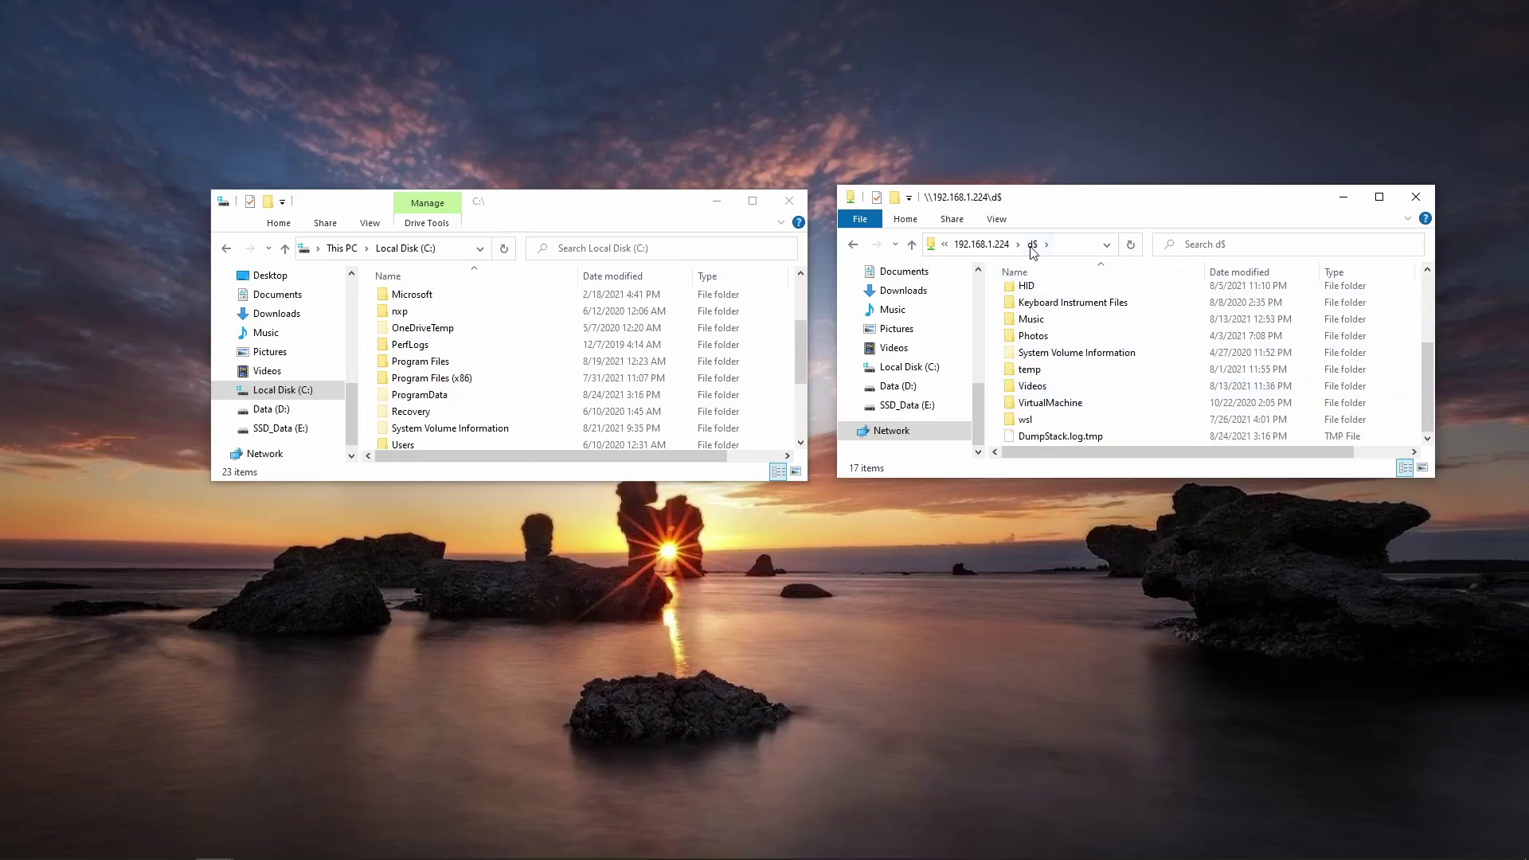
# Step: Change the network path to the hidden share \\192.168.1.224\e$ to show the E drive's contents
pyautogui.click(1076, 243)
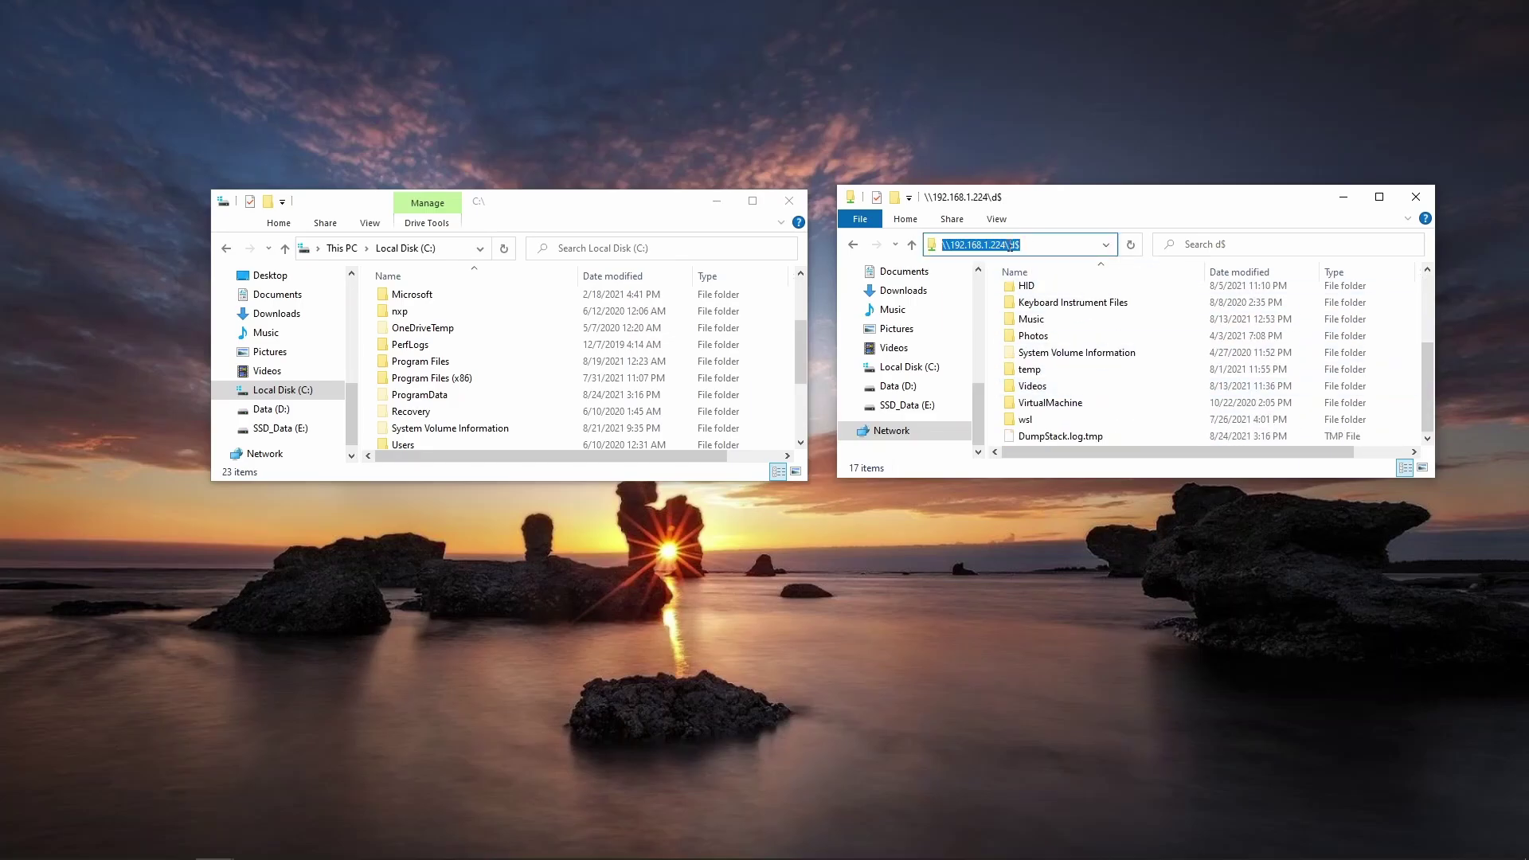
pyautogui.click(1034, 246)
pyautogui.press('BackSpace')
pyautogui.write('e')
pyautogui.press('Return')
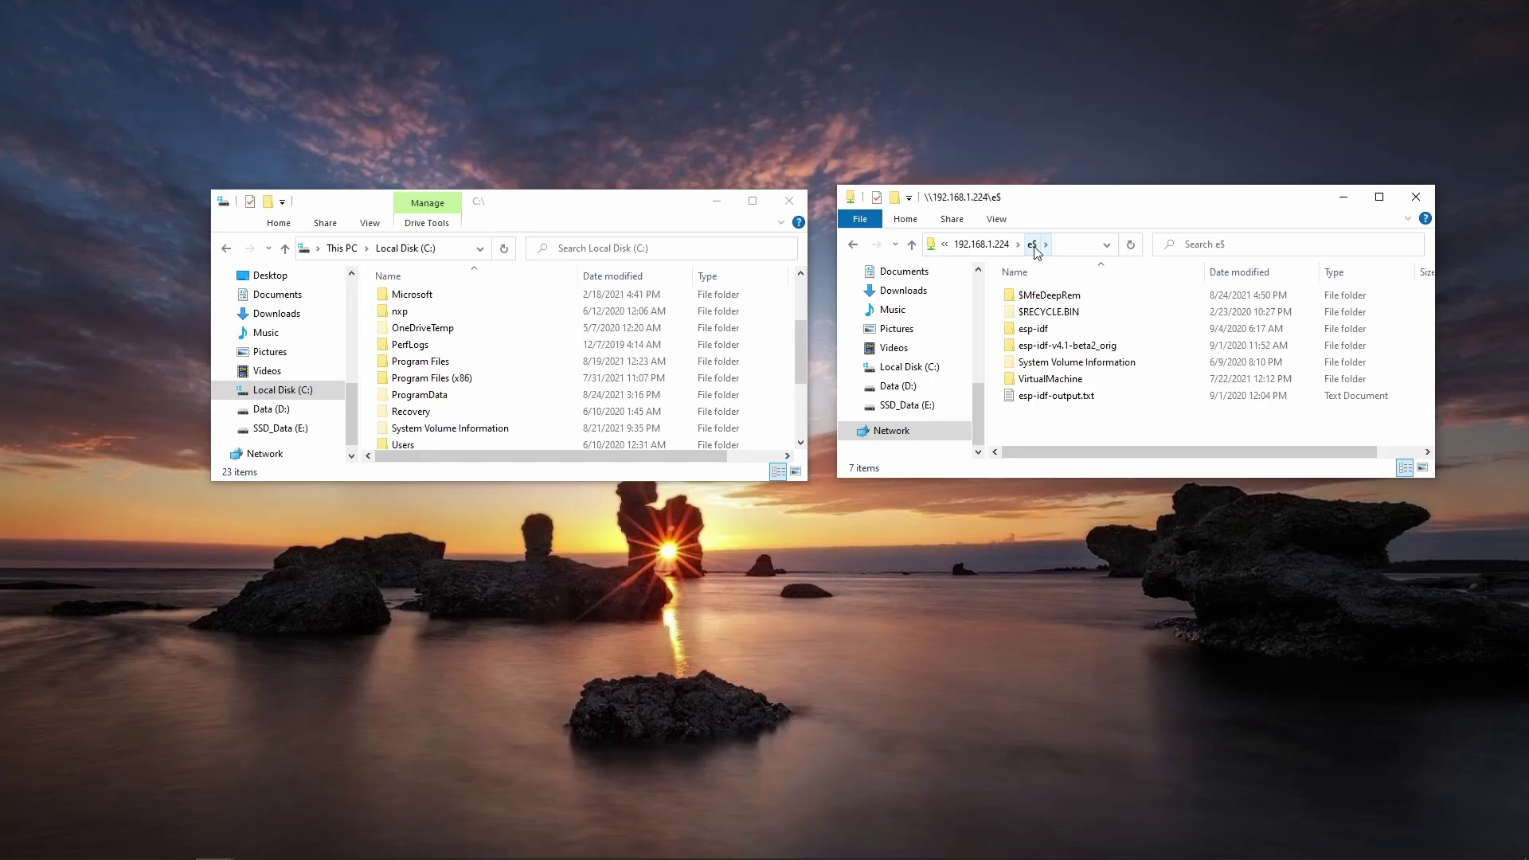
# Step: Go back to the hidden share \\192.168.1.224\c$ in the network window
pyautogui.hotkey('alt', 'Left')
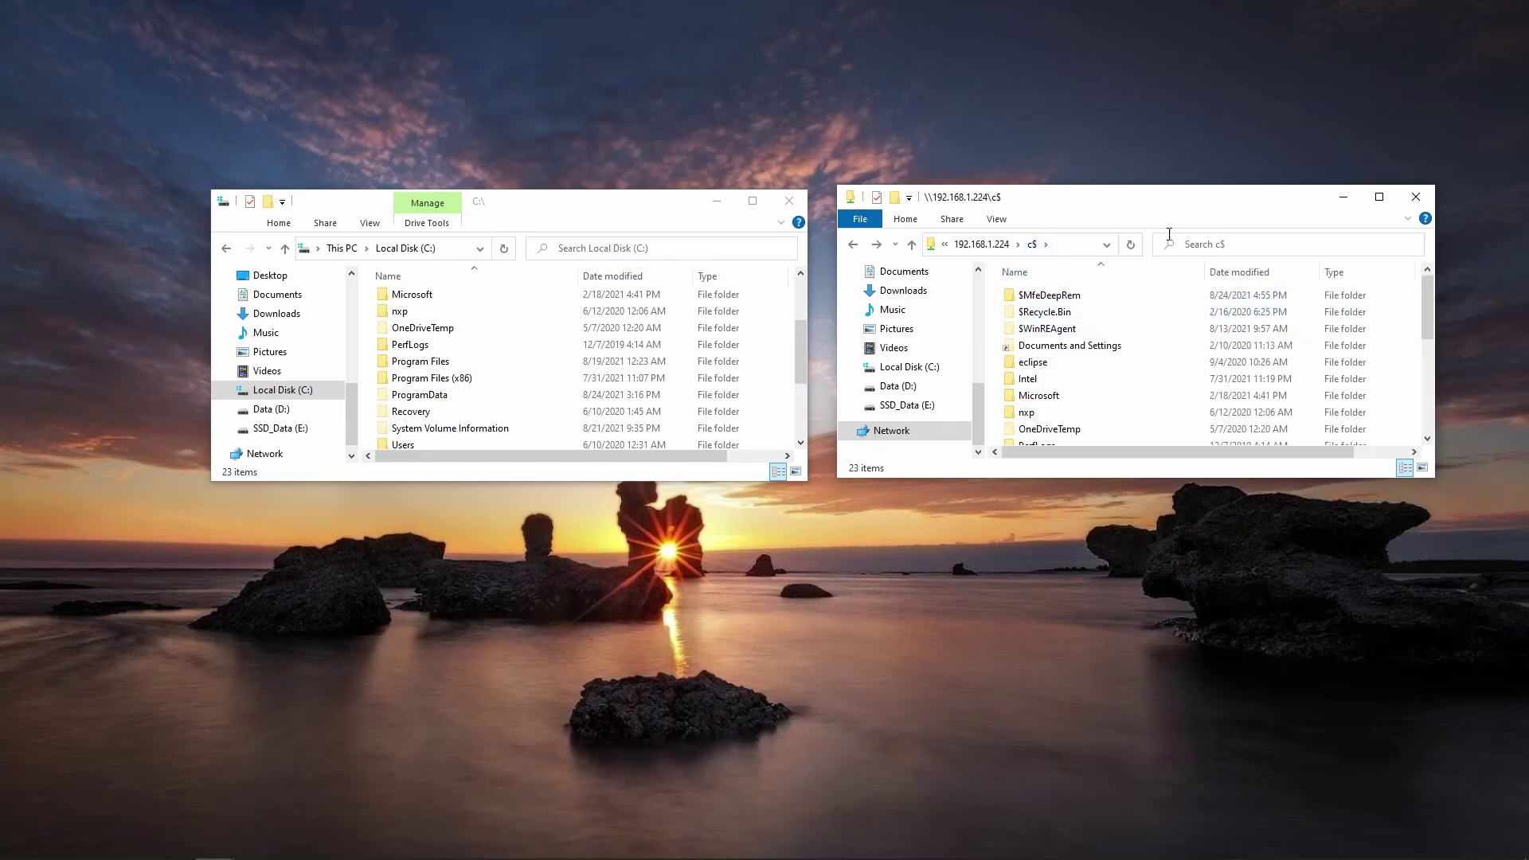
pyautogui.moveTo(1201, 200); pyautogui.dragTo(1200, 199)
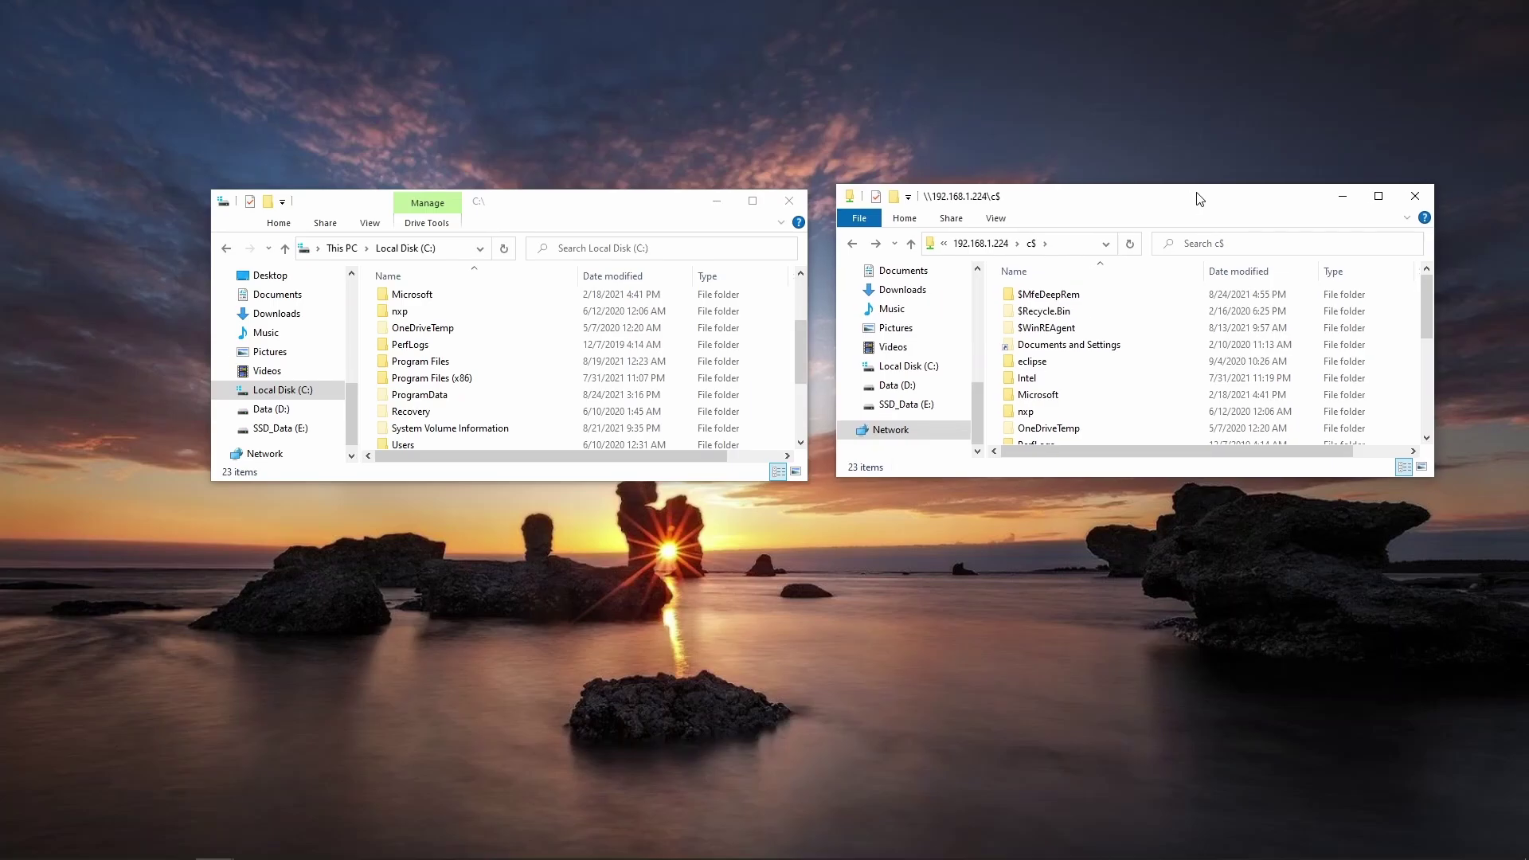
pyautogui.click(1475, 194)
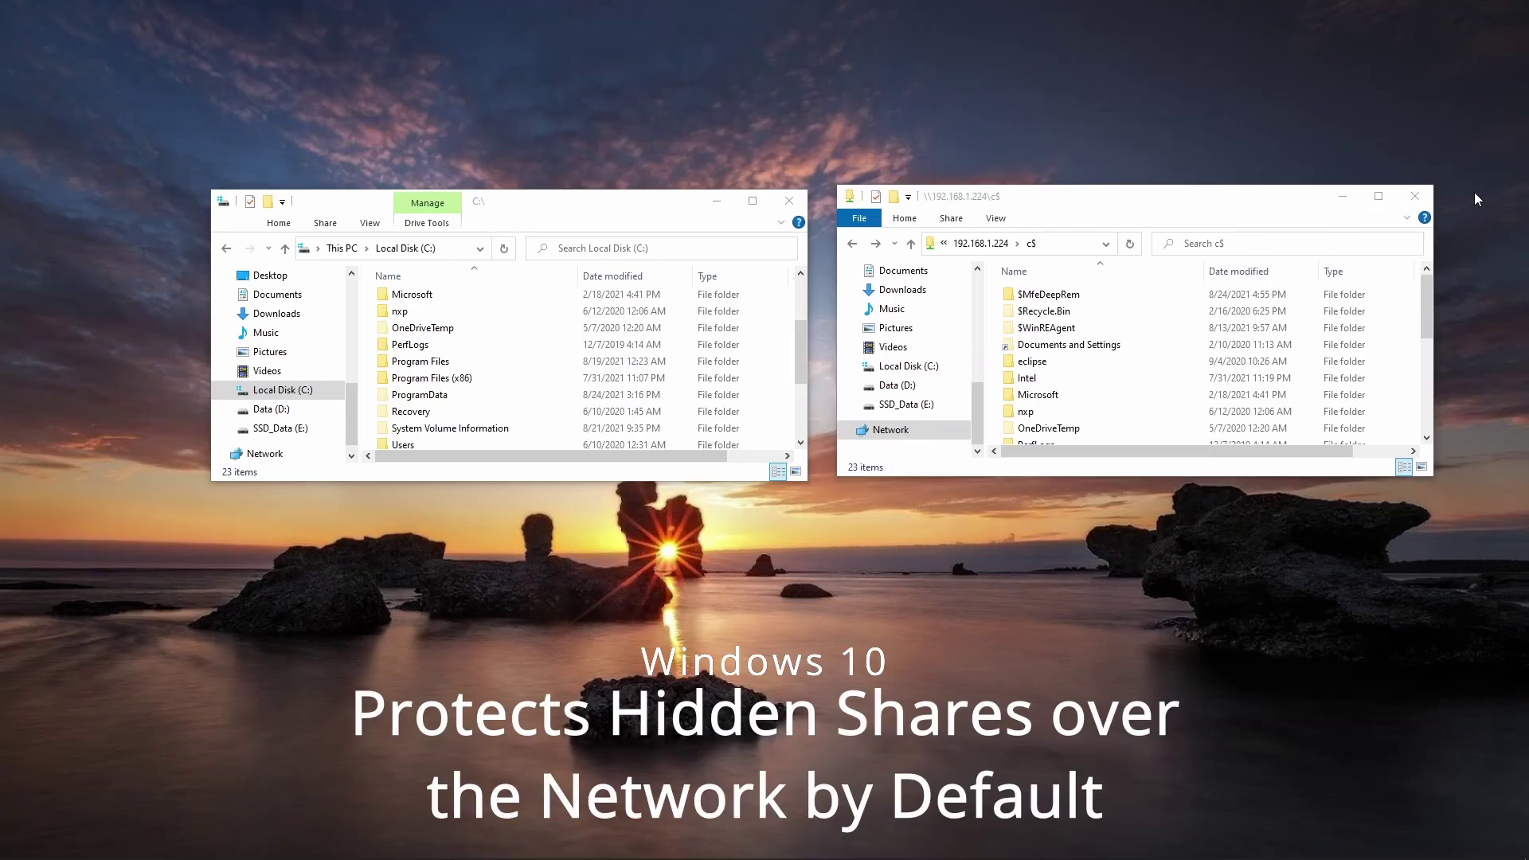
# Step: Close the network share window and move the local C: window to the other side of the desktop
pyautogui.click(1415, 196)
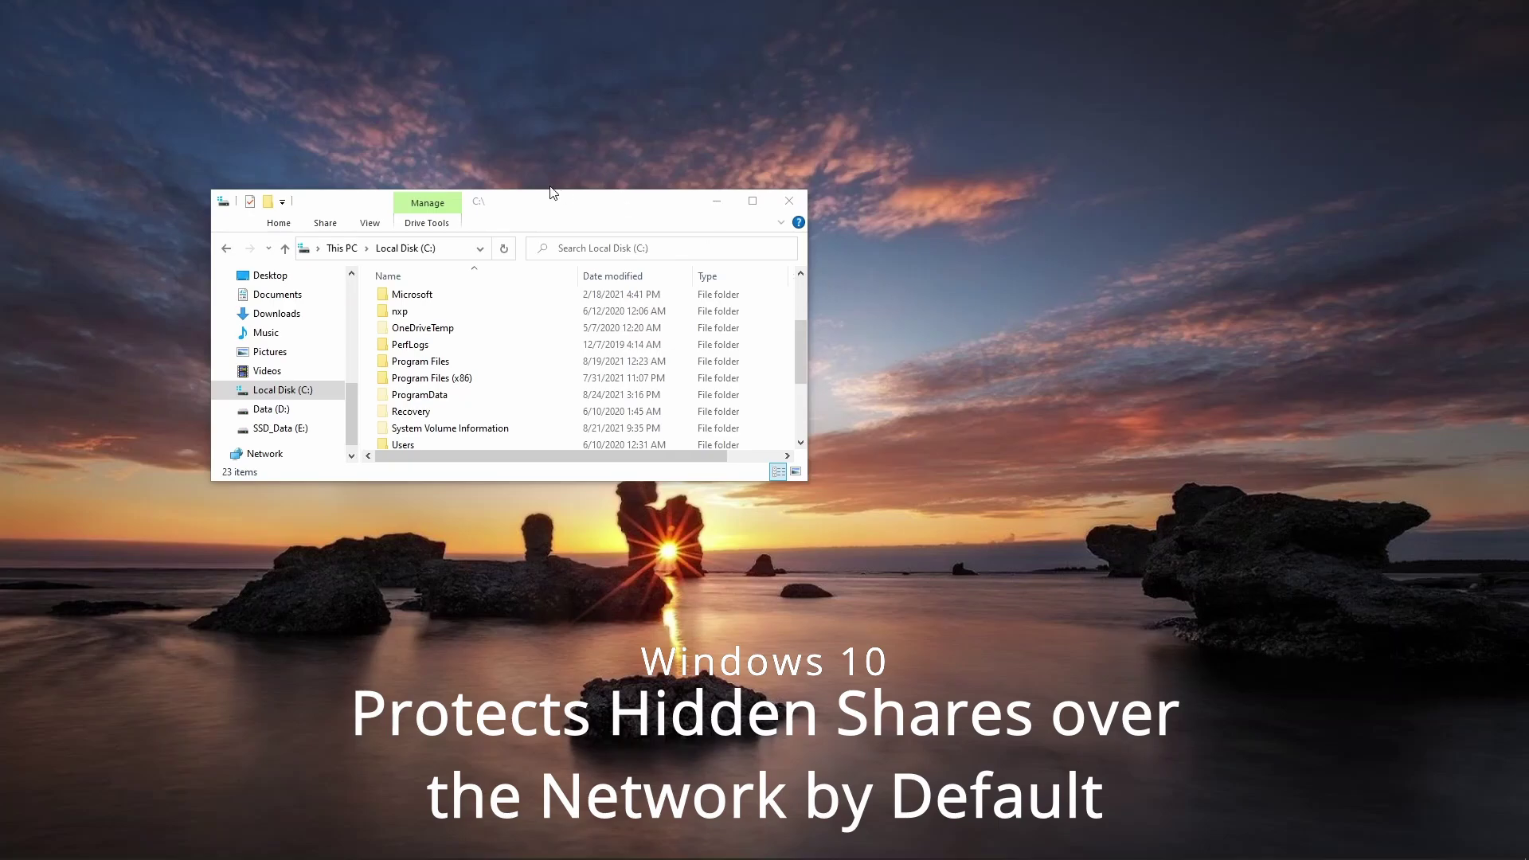
pyautogui.moveTo(573, 208); pyautogui.dragTo(1178, 224)
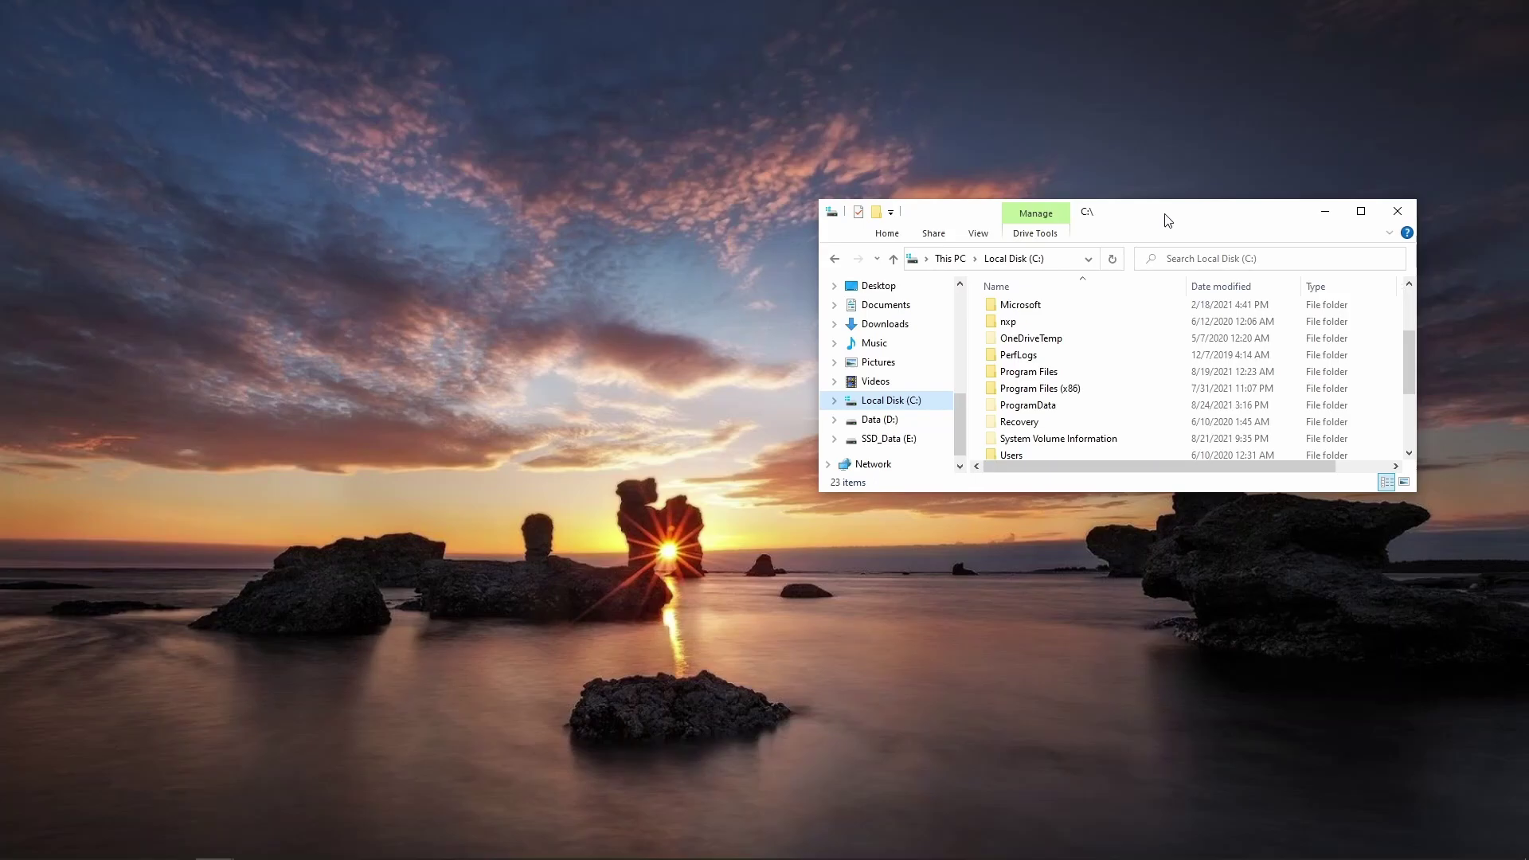
pyautogui.moveTo(1140, 214); pyautogui.dragTo(1142, 223)
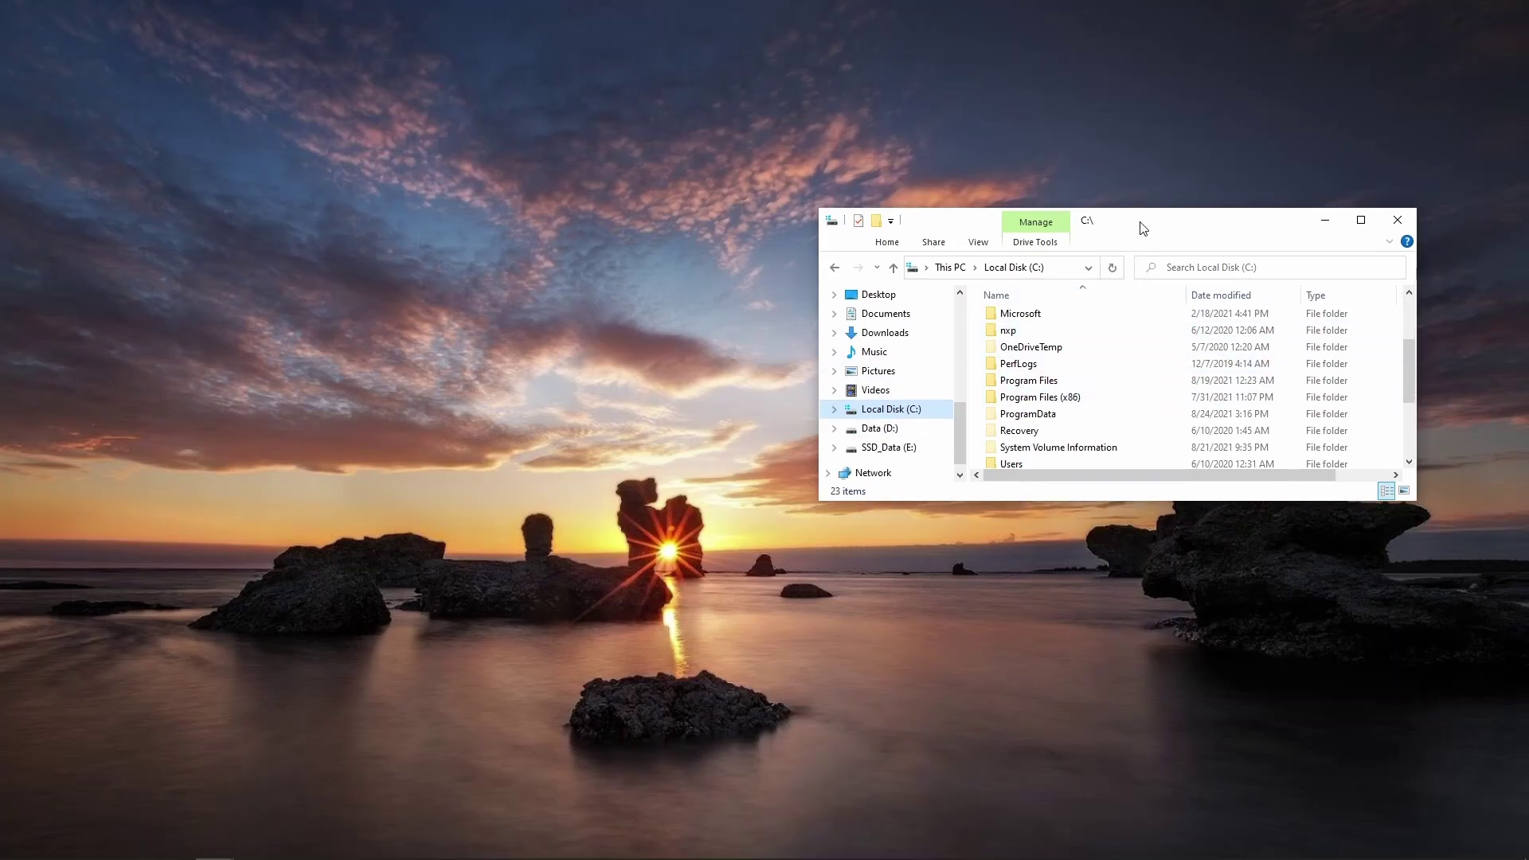
pyautogui.click(1136, 186)
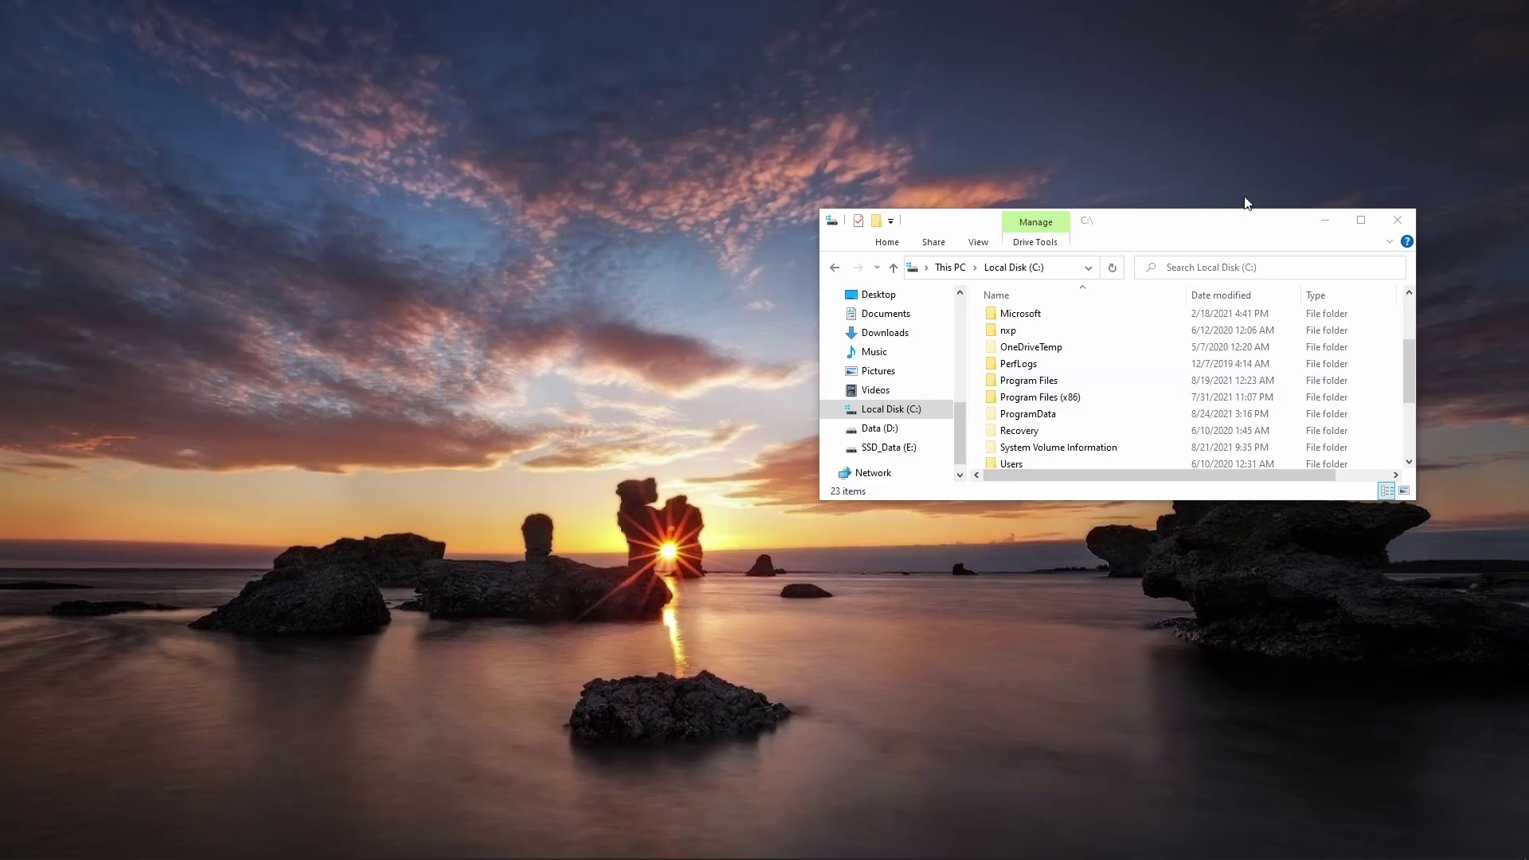
pyautogui.moveTo(1229, 229); pyautogui.dragTo(1280, 219)
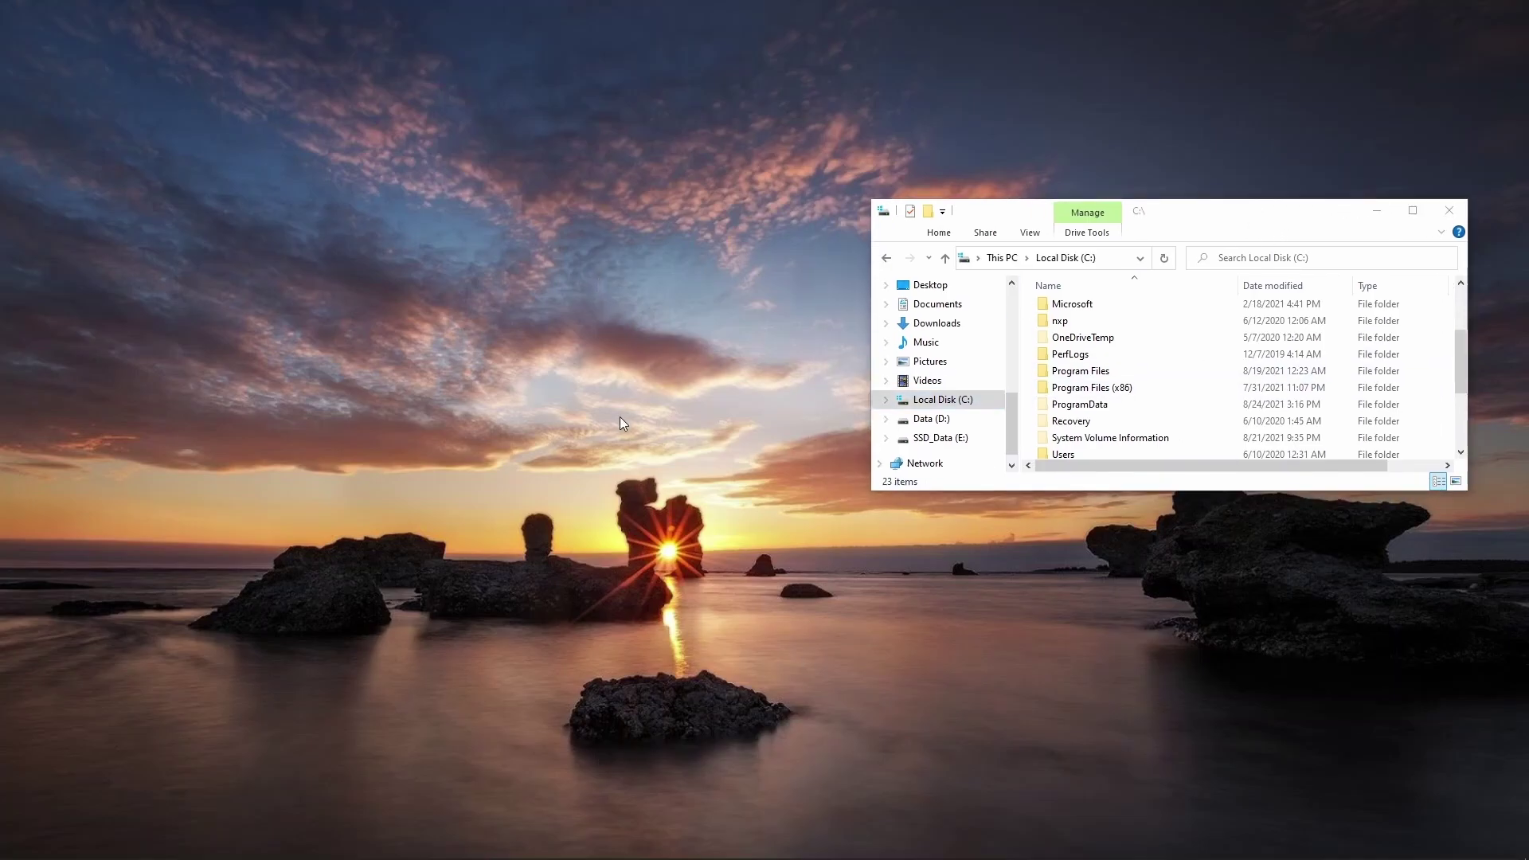
# Step: Open a new File Explorer window and browse to the network address \\192.168.216.138
pyautogui.press('super+e')
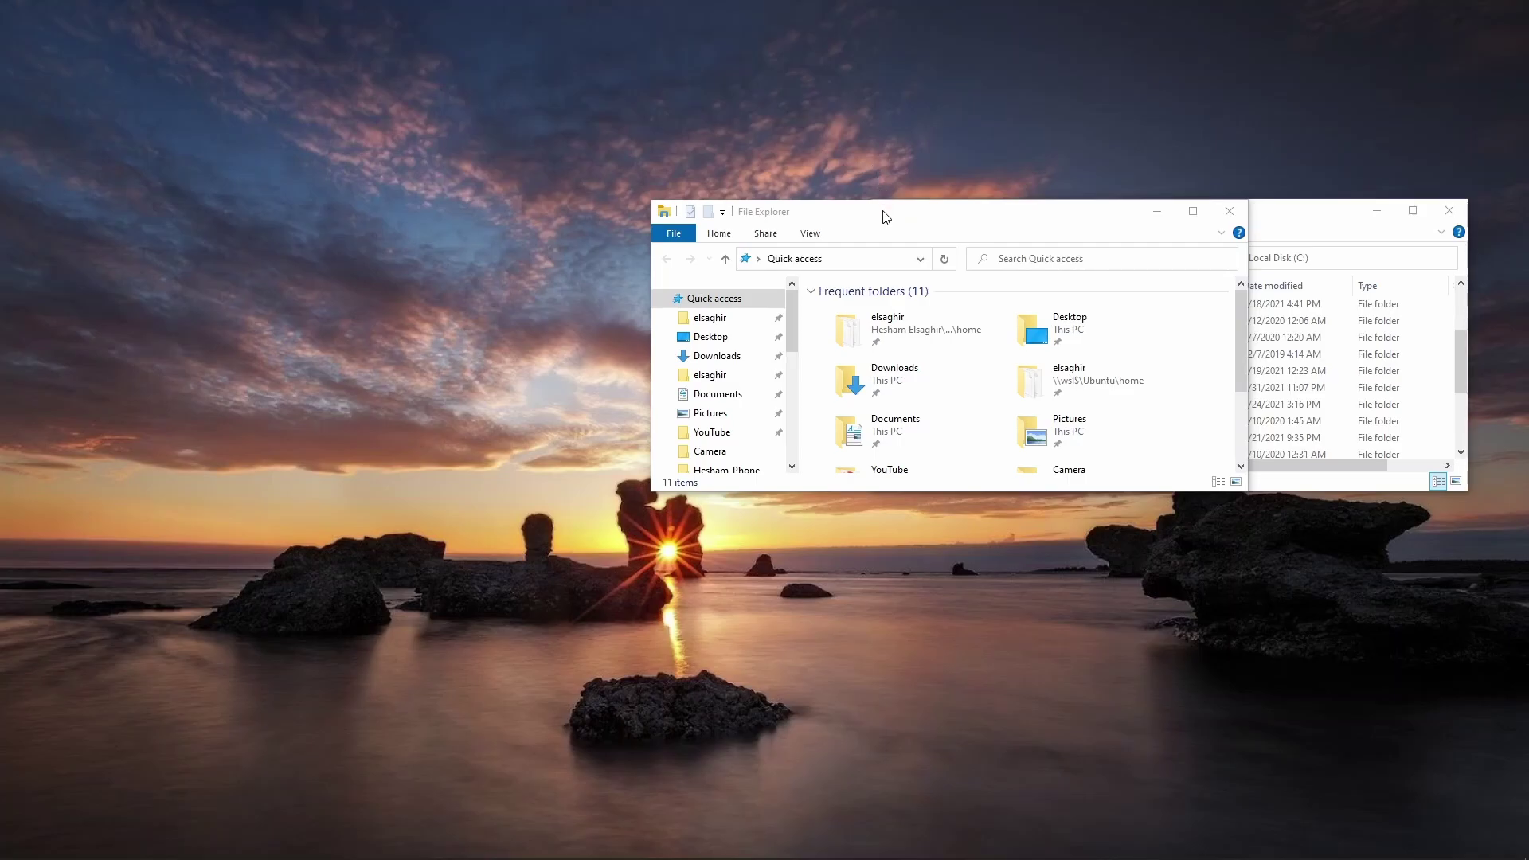
pyautogui.click(853, 259)
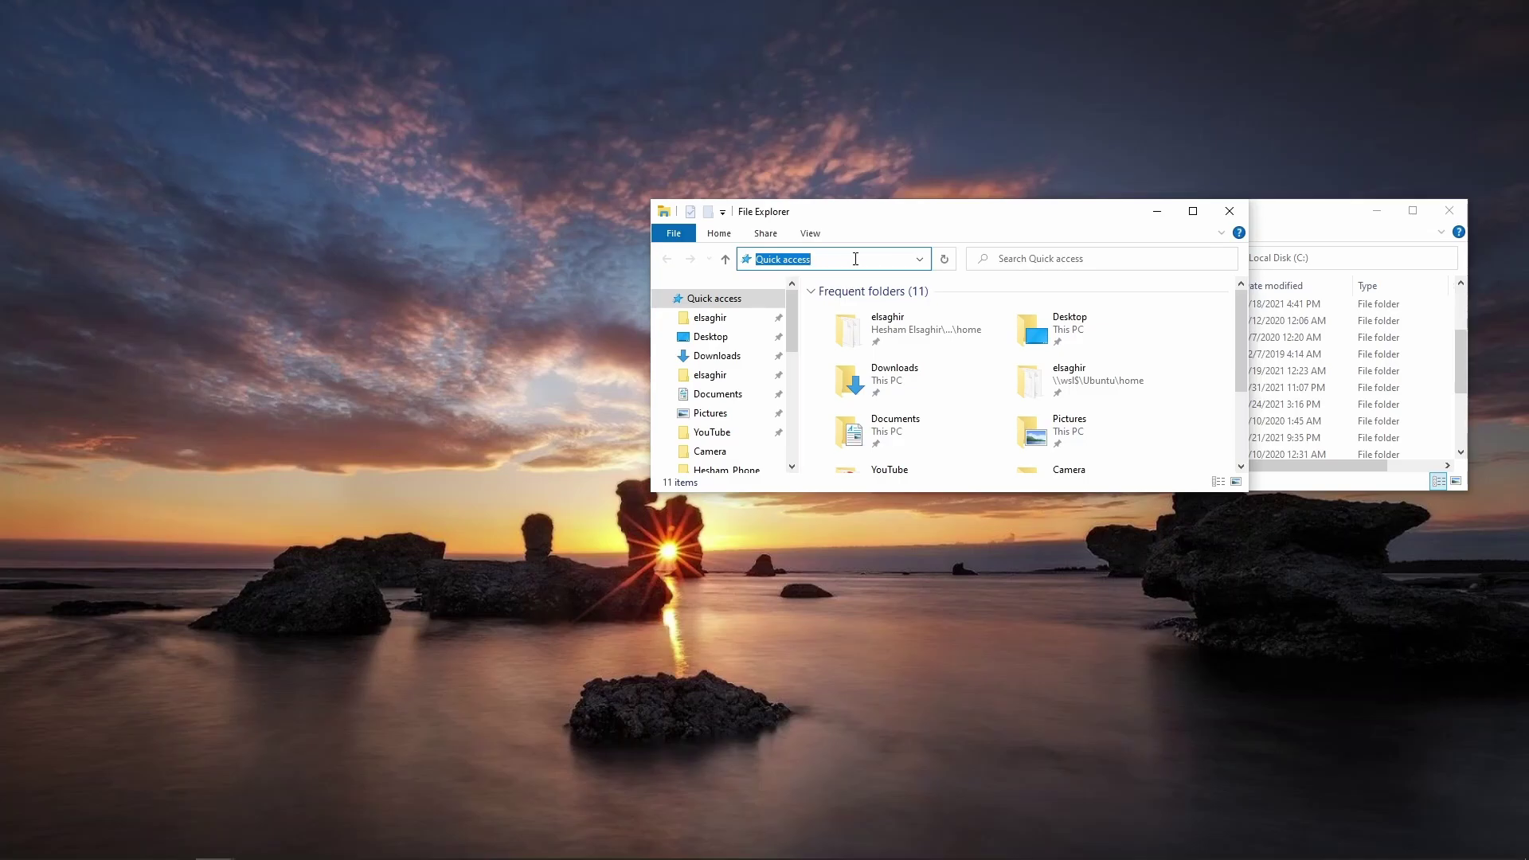
pyautogui.write('\\192.168.216.138')
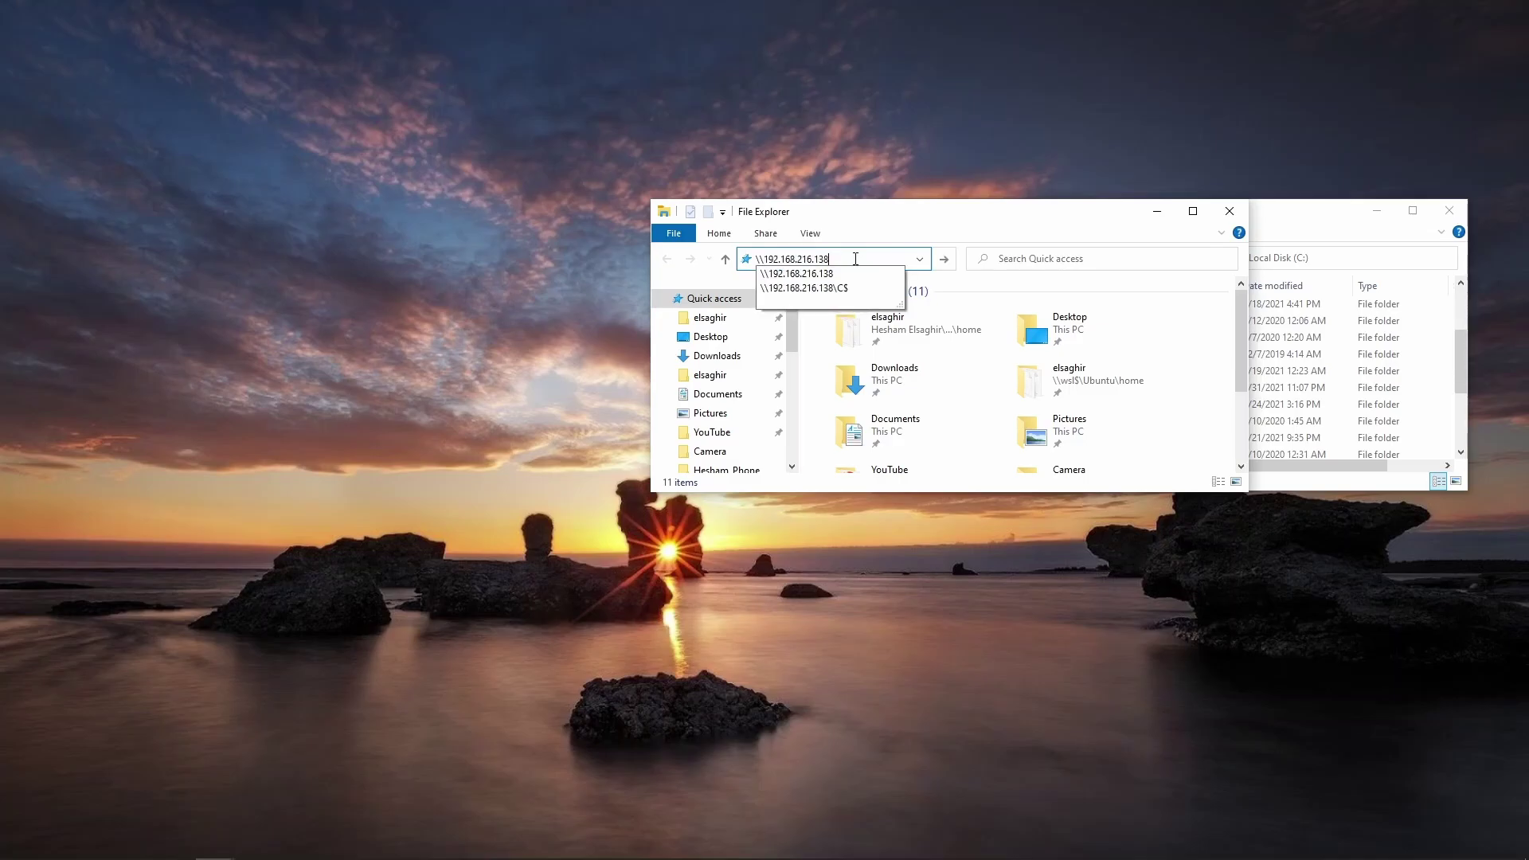
pyautogui.press('Return')
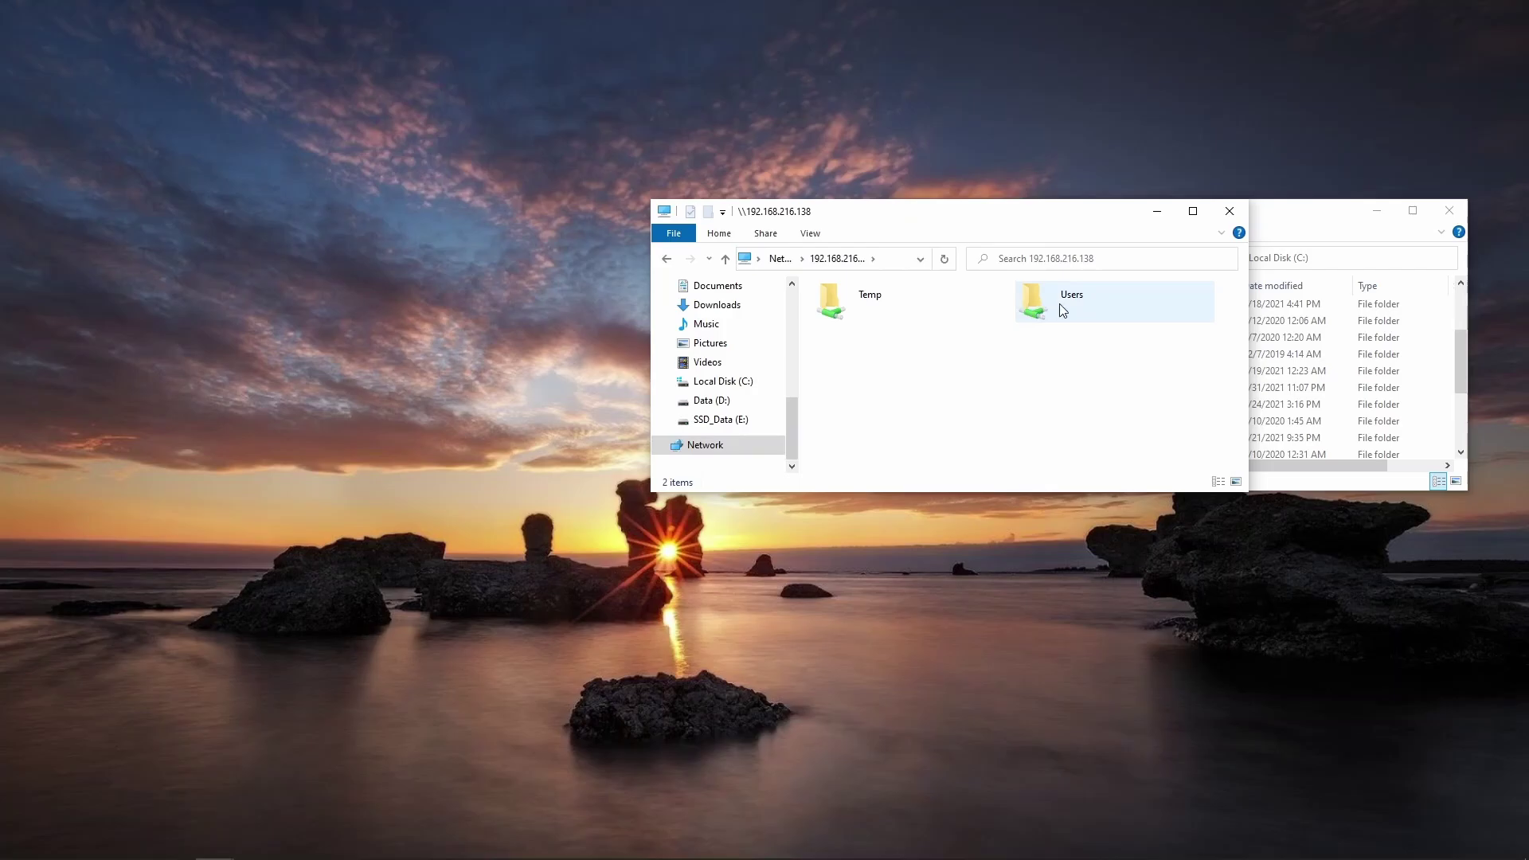
# Step: Try to open the hidden share \\192.168.216.138\C$ in the network window
pyautogui.click(888, 255)
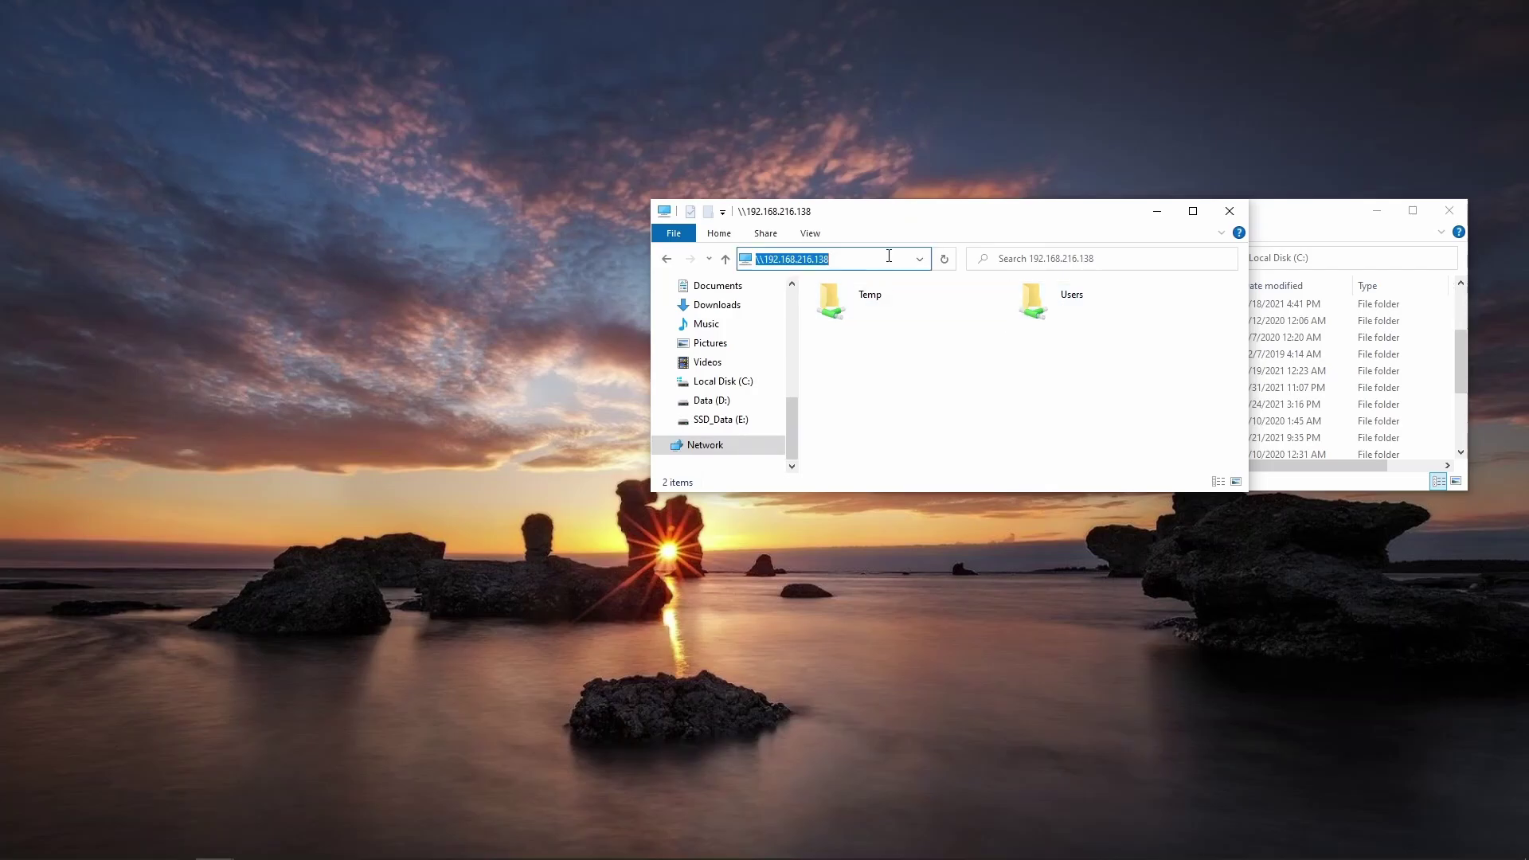
pyautogui.click(889, 256)
pyautogui.write('\\')
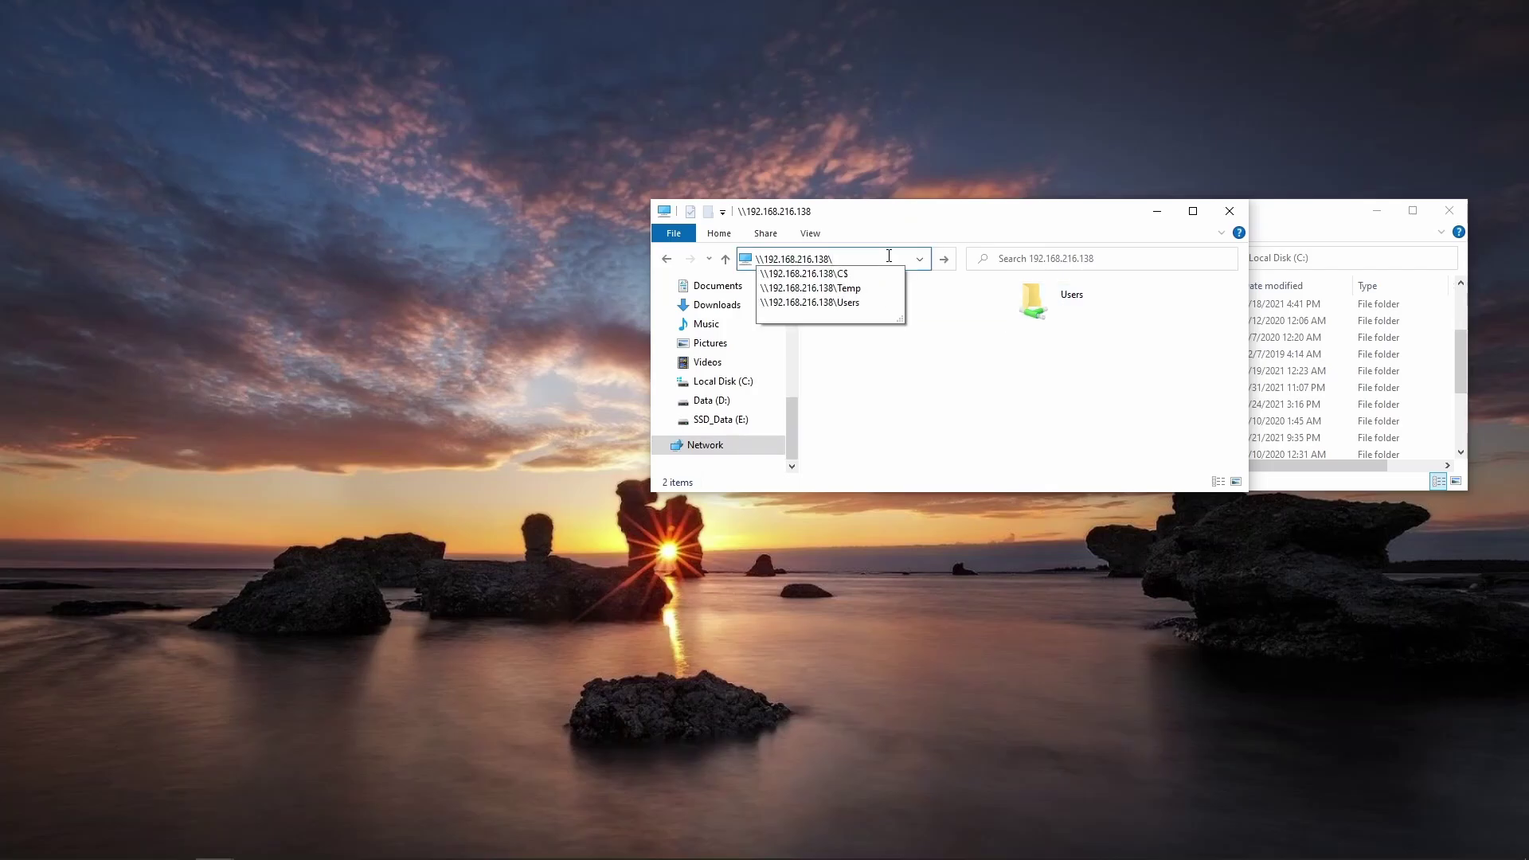
pyautogui.press('Down')
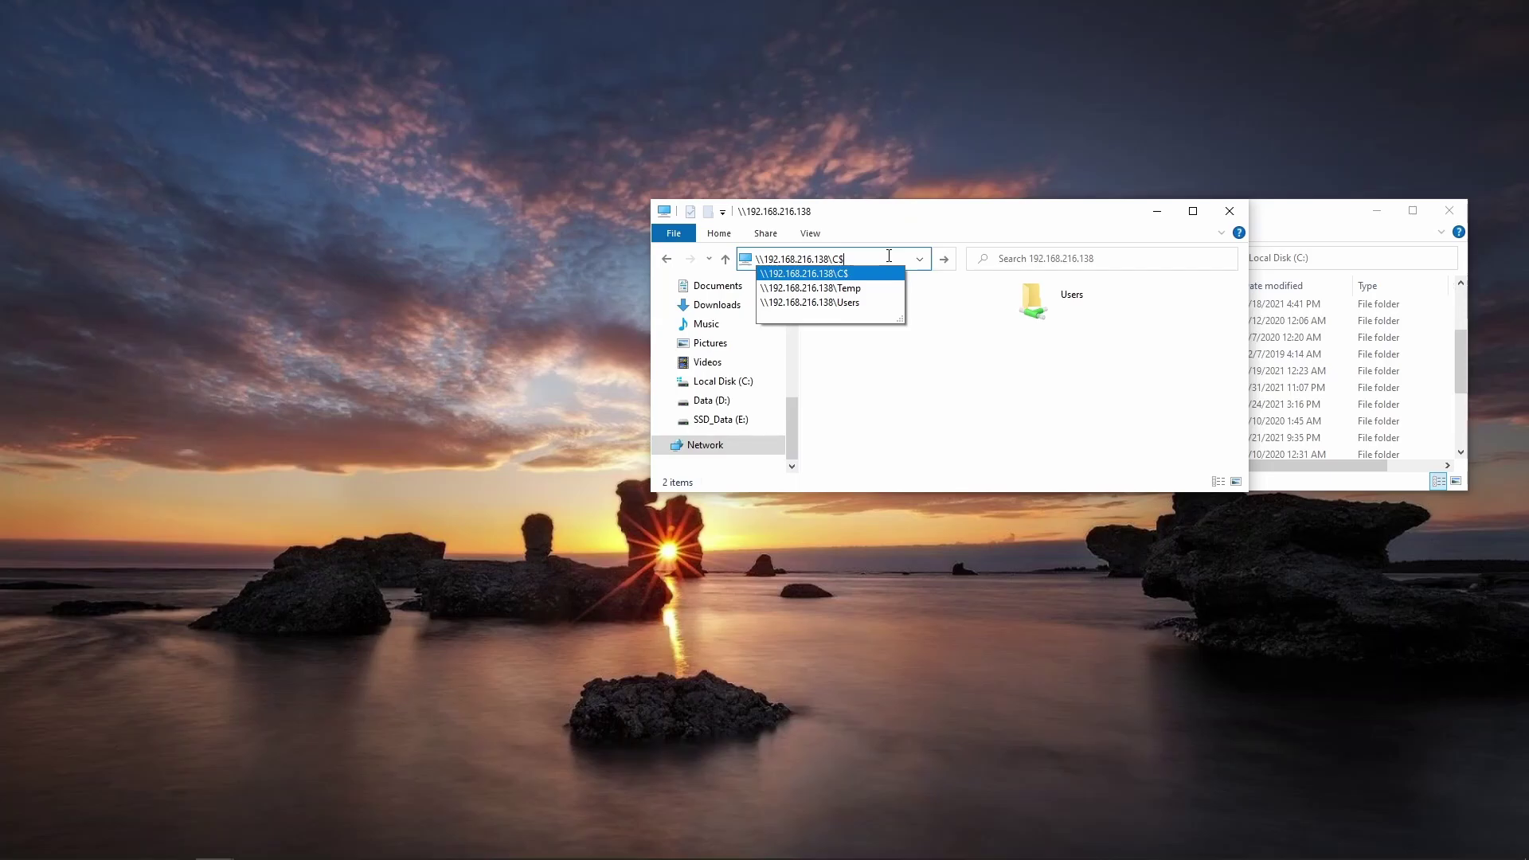
pyautogui.press('Return')
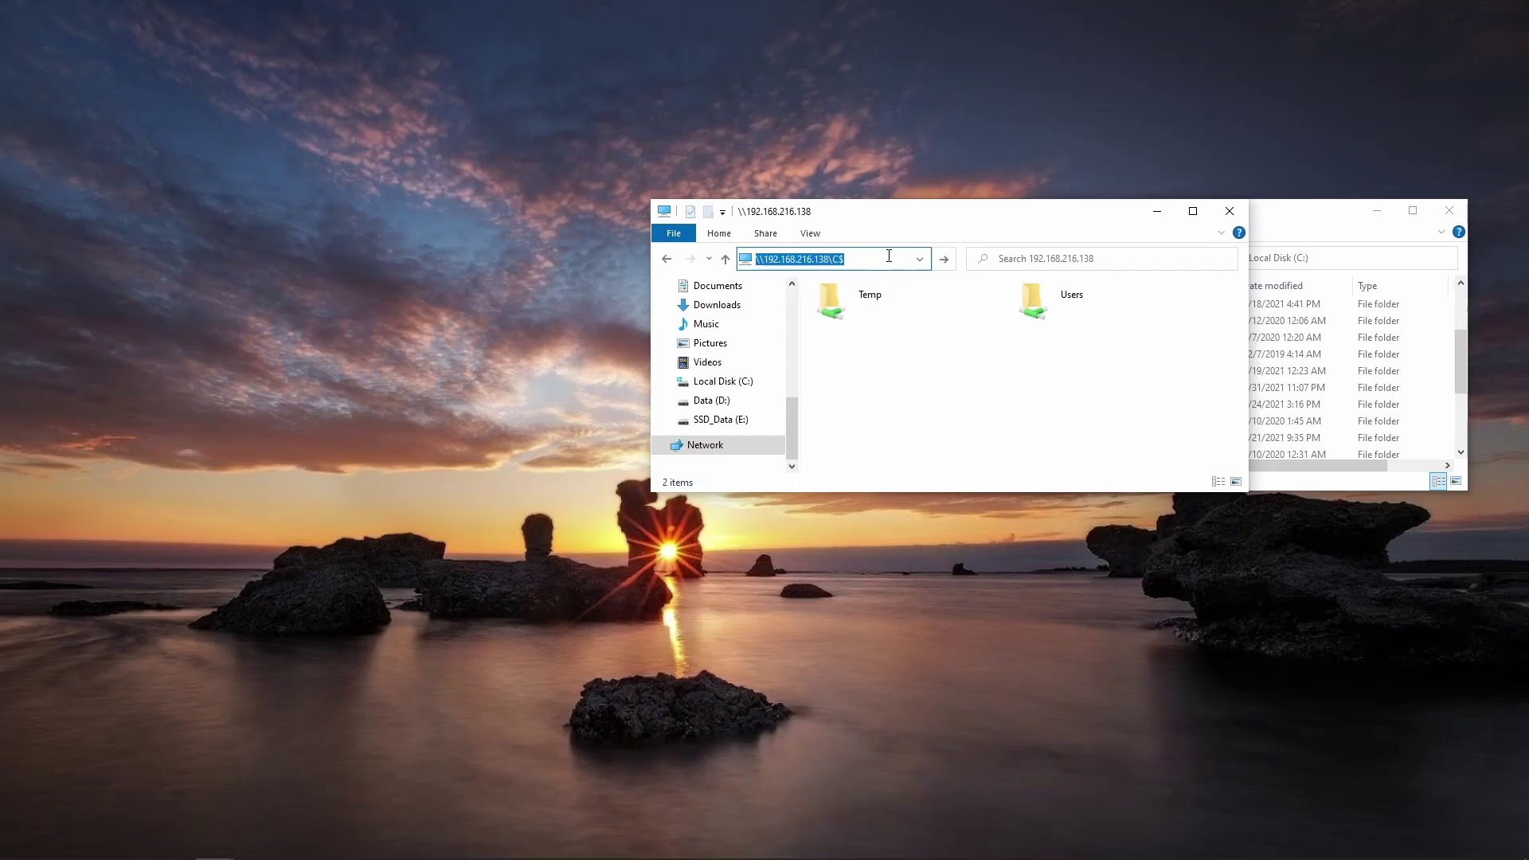
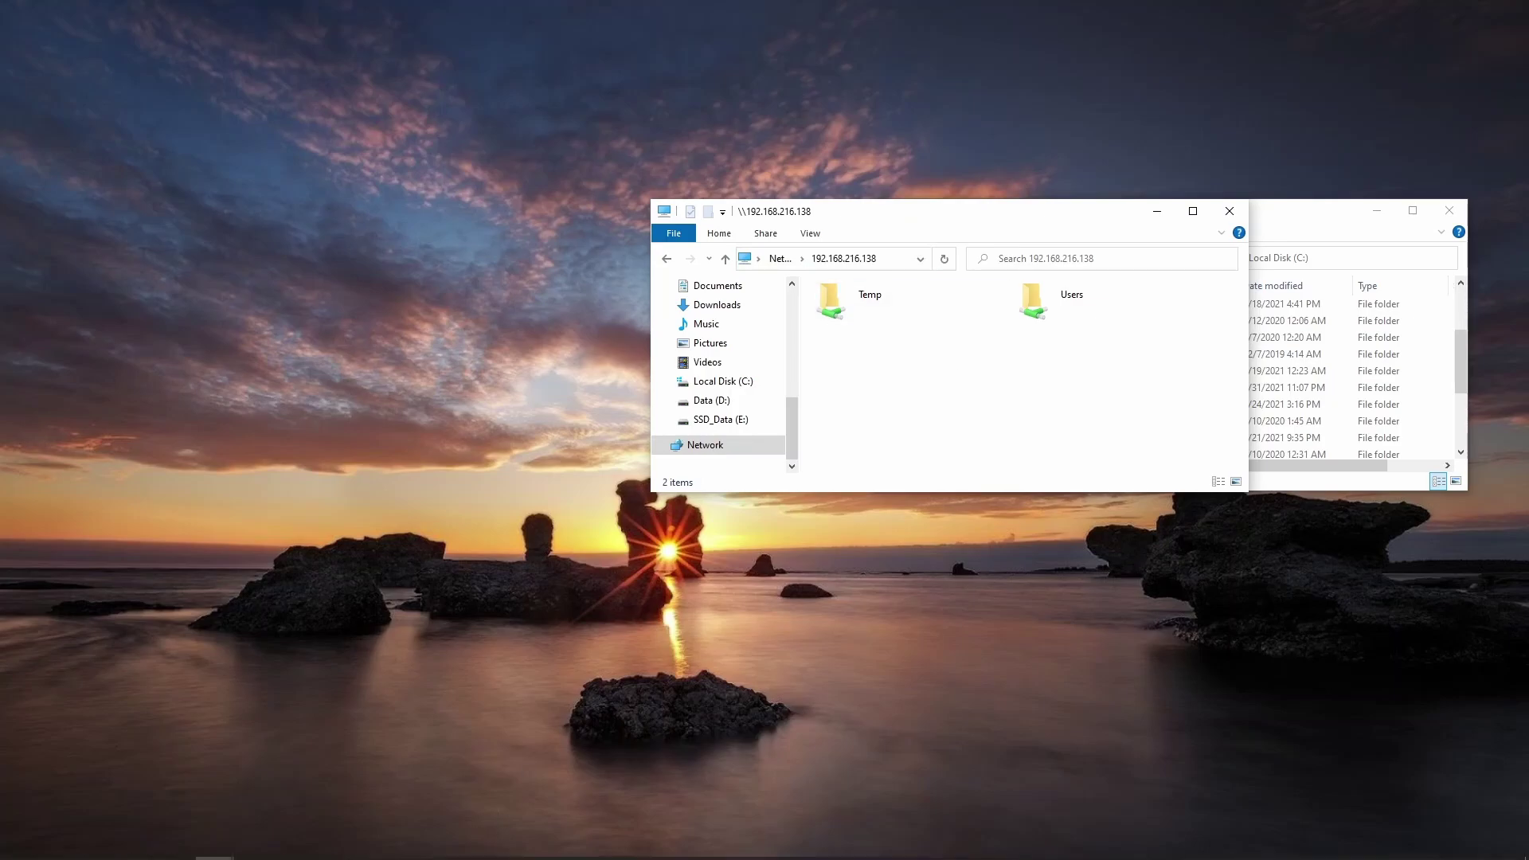
# Step: Switch to the remote computer's desktop and view its Local Disk (C:) and New Volume (E:) contents in a new File Explorer window
pyautogui.moveTo(291, 846)
pyautogui.click(207, 733)
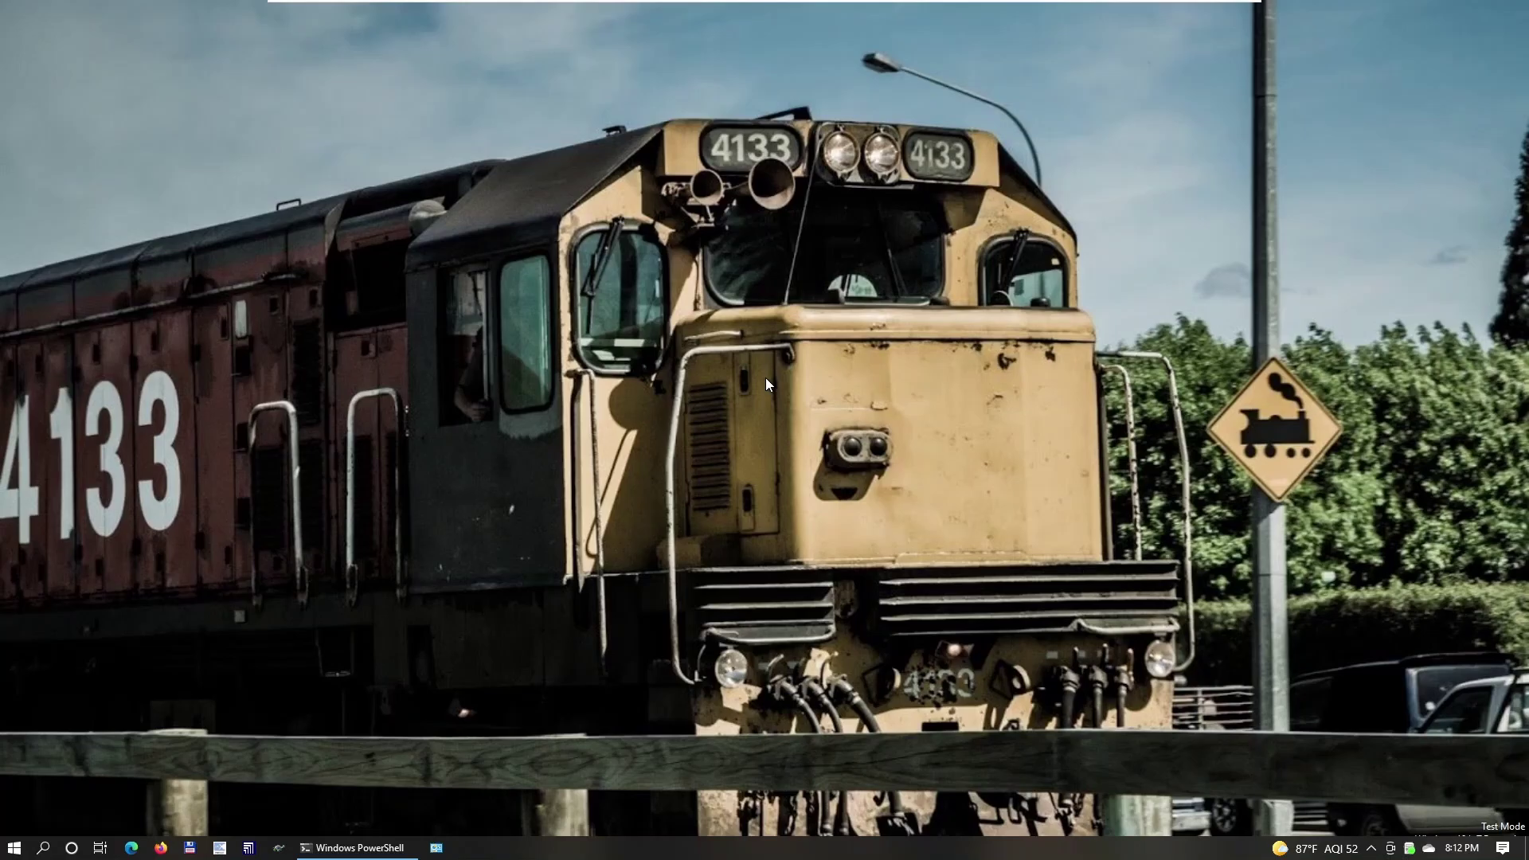
pyautogui.press('super+e')
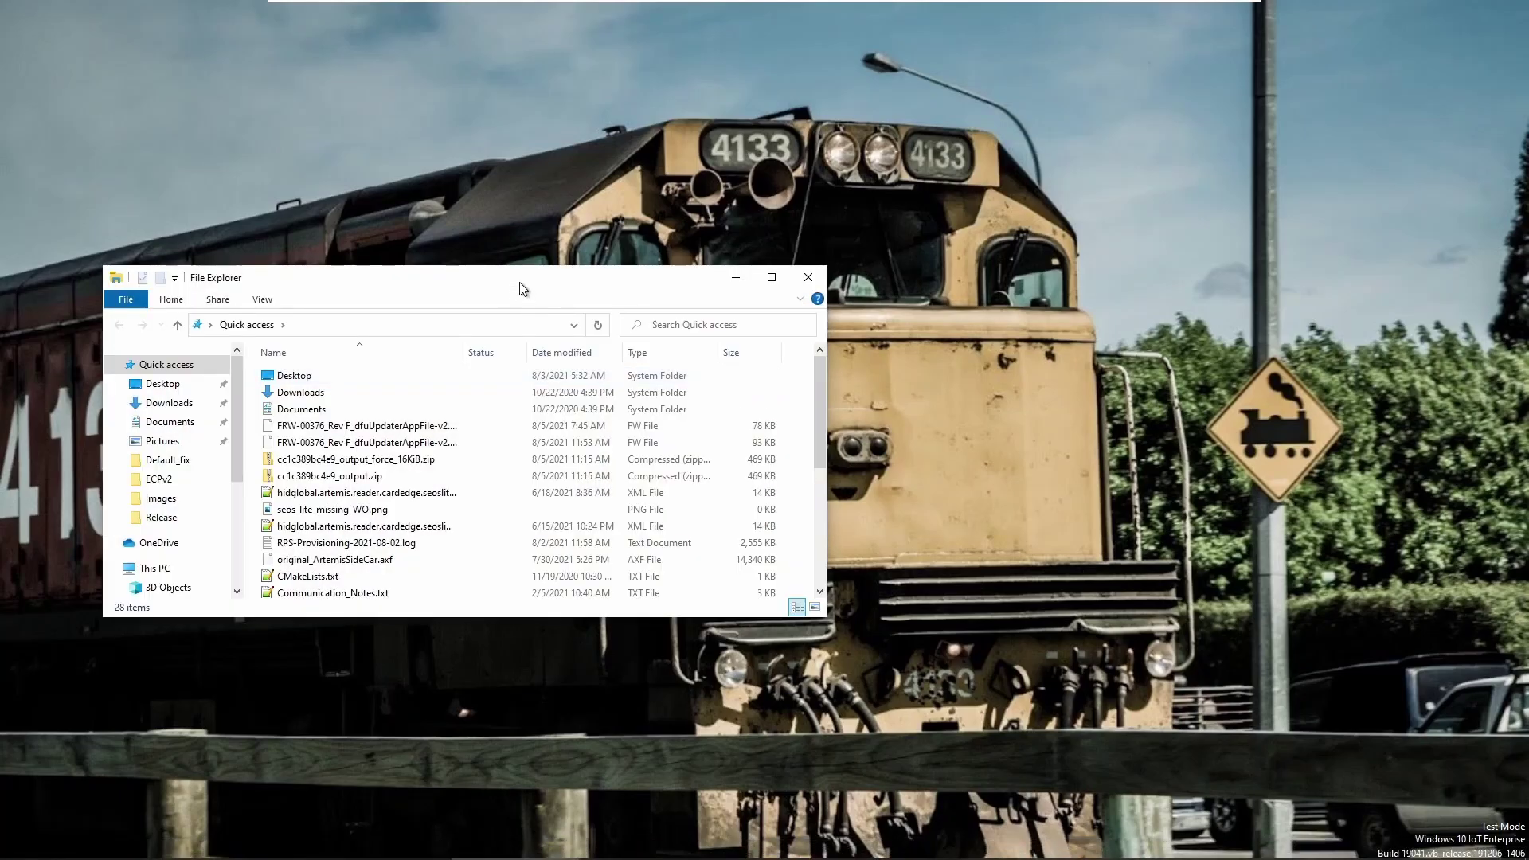
pyautogui.moveTo(521, 290); pyautogui.dragTo(891, 184)
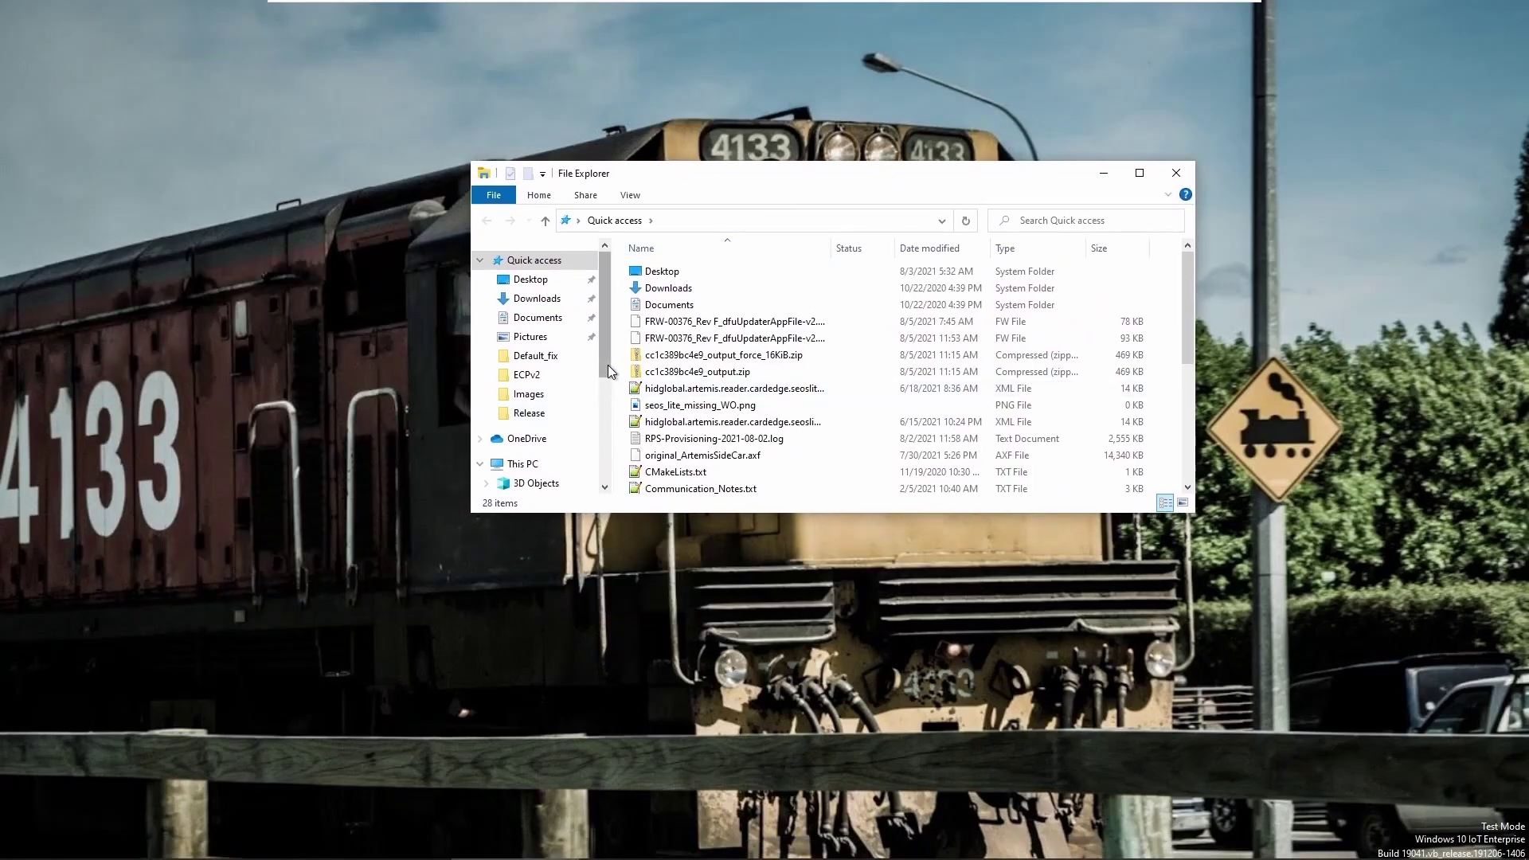
pyautogui.moveTo(609, 365); pyautogui.dragTo(605, 481)
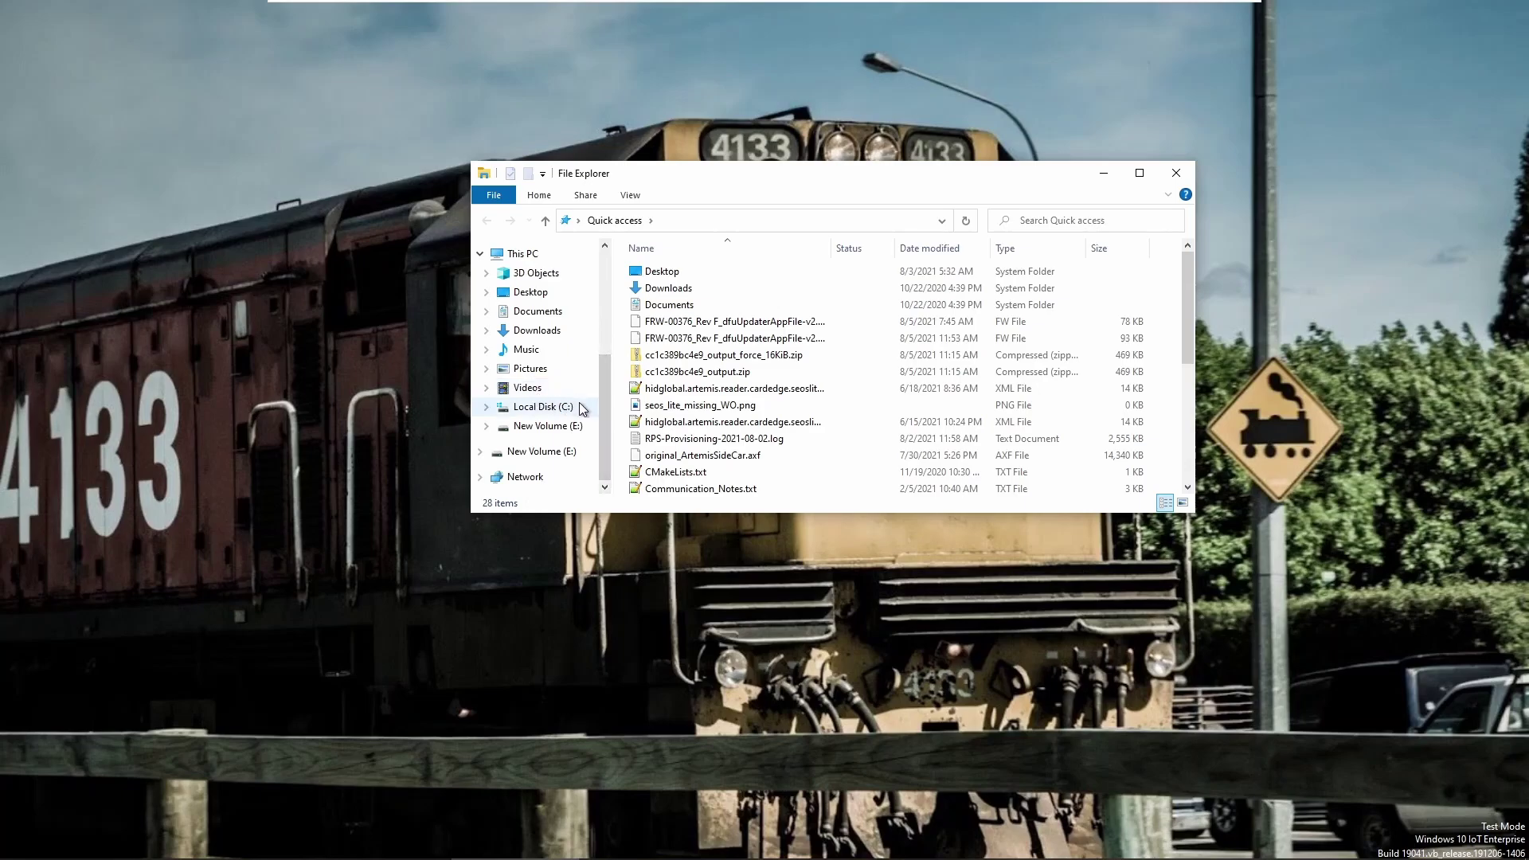
pyautogui.click(567, 409)
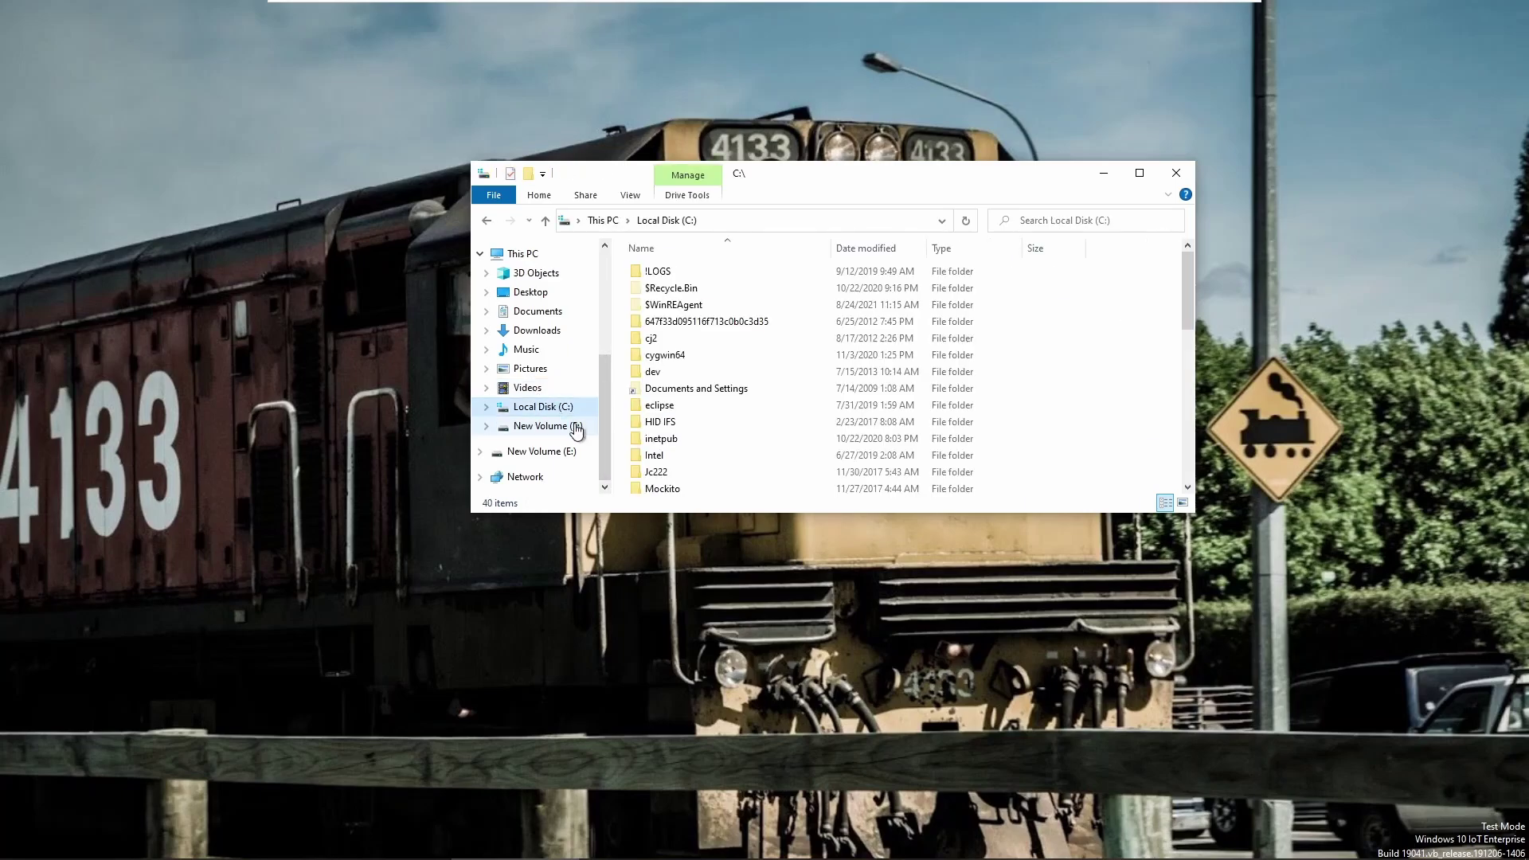
pyautogui.click(572, 427)
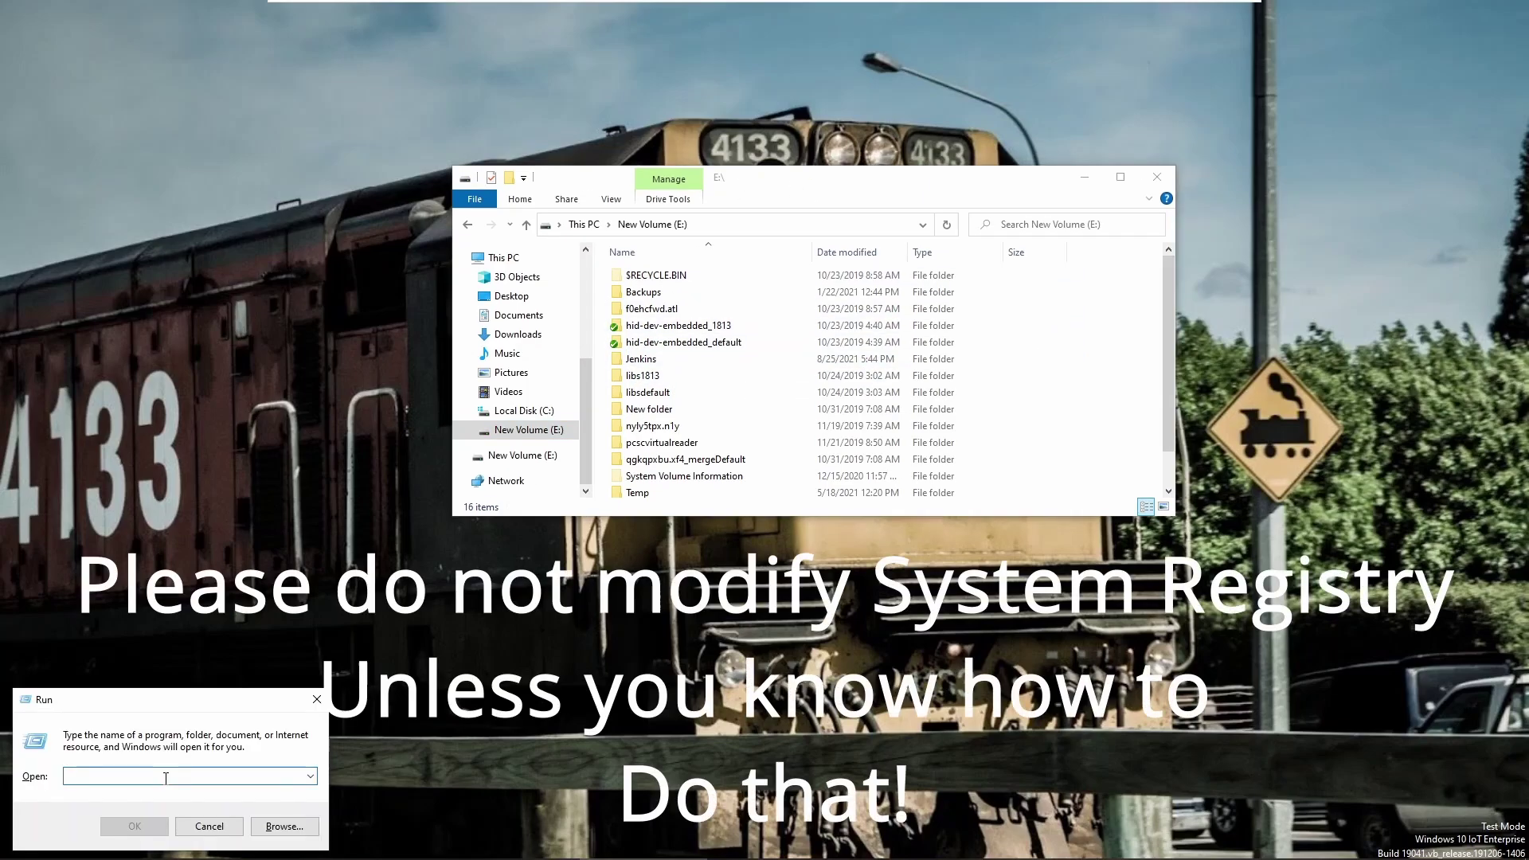
# Step: Launch the Registry Editor by running regedit and allow it to make changes to the device
pyautogui.write('regesit')
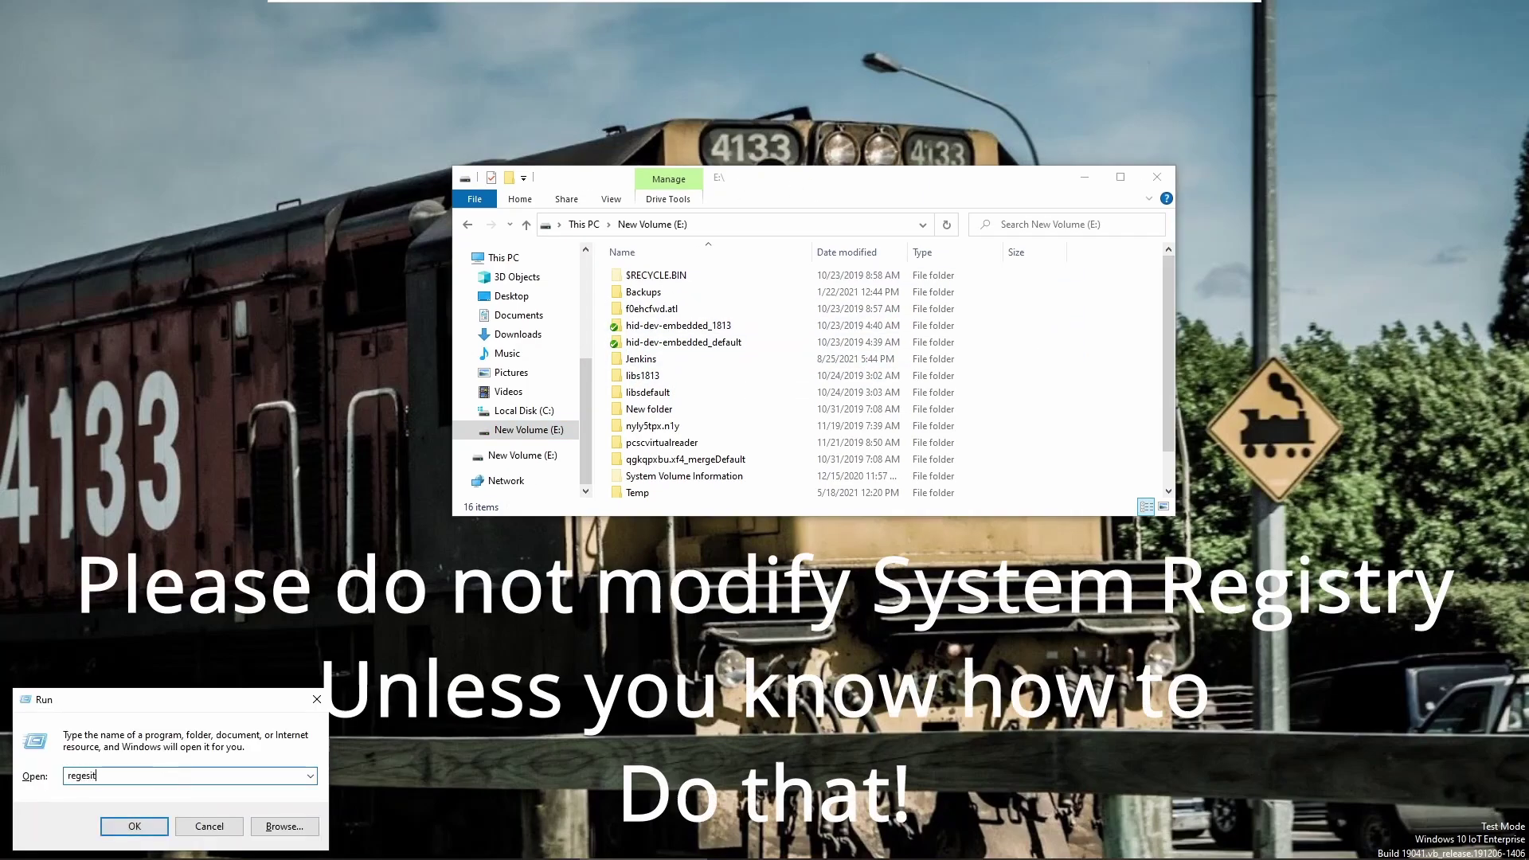
pyautogui.press('BackSpace')
pyautogui.write('dit')
pyautogui.press('Return')
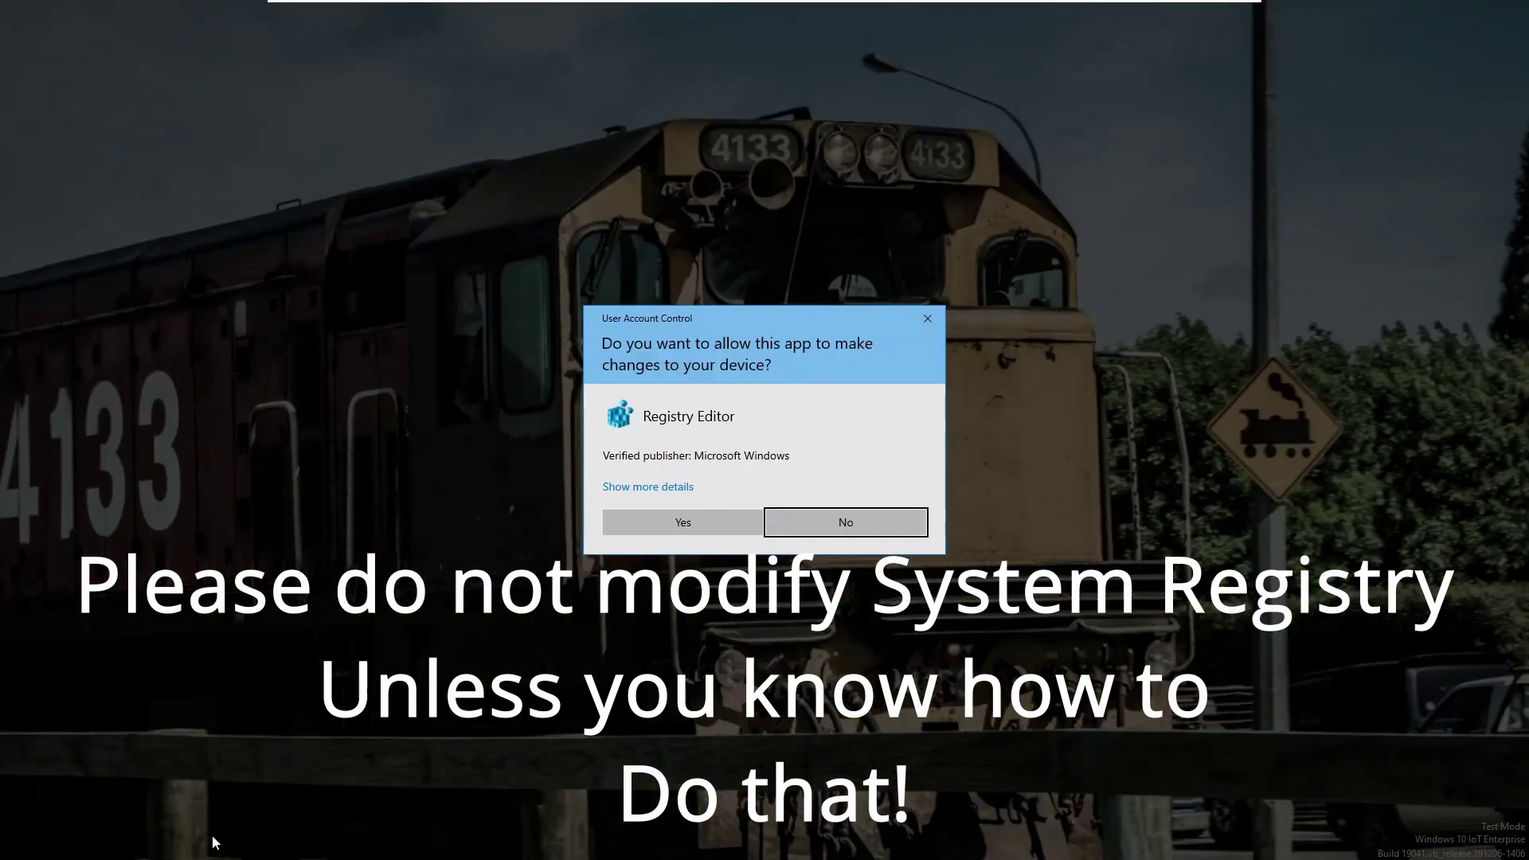
pyautogui.click(685, 519)
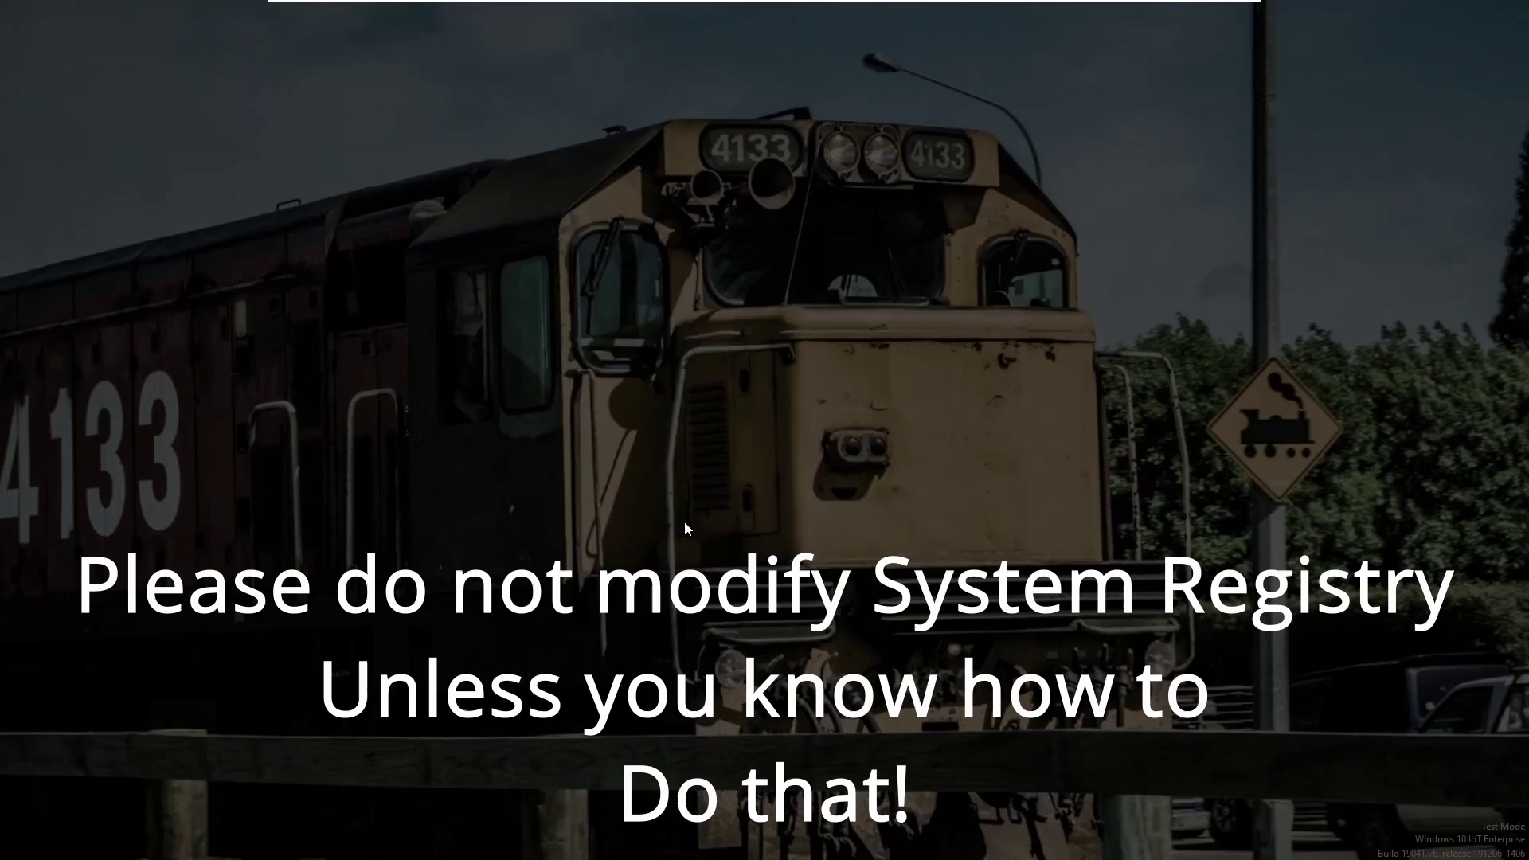
# Step: Go to the registry key HKEY_LOCAL_MACHINE\SOFTWARE\Microsoft\Windows\CurrentVersion\Policies\System
pyautogui.moveTo(368, 58); pyautogui.dragTo(515, 65)
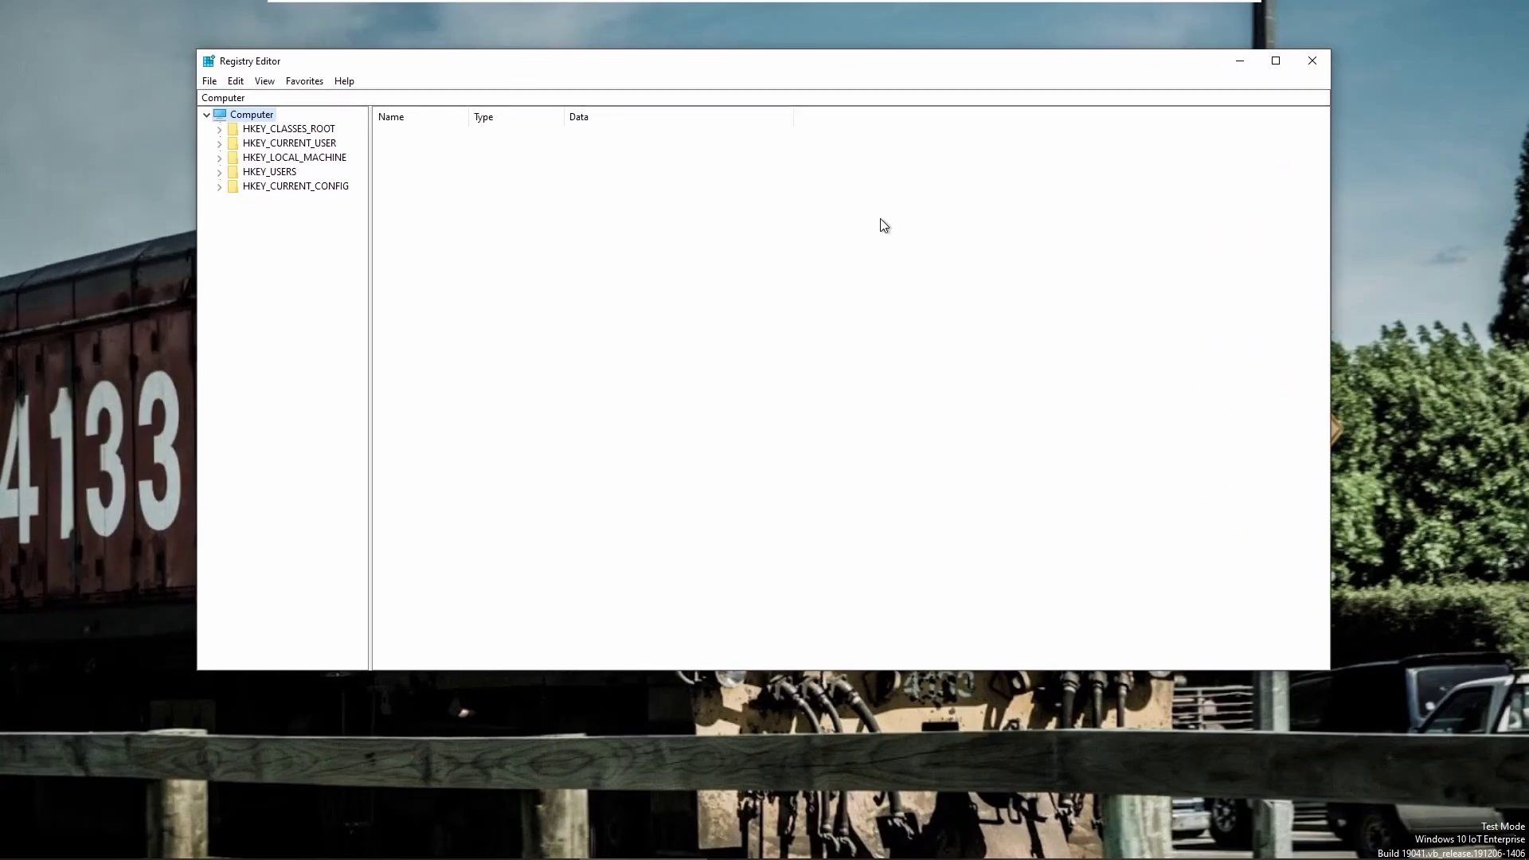
pyautogui.click(471, 96)
pyautogui.write('HKEY_LOCAL_MACHINE\\SOFTWARE\\Microsoft\\Windows\\CurrentVersion\\Policies\\System')
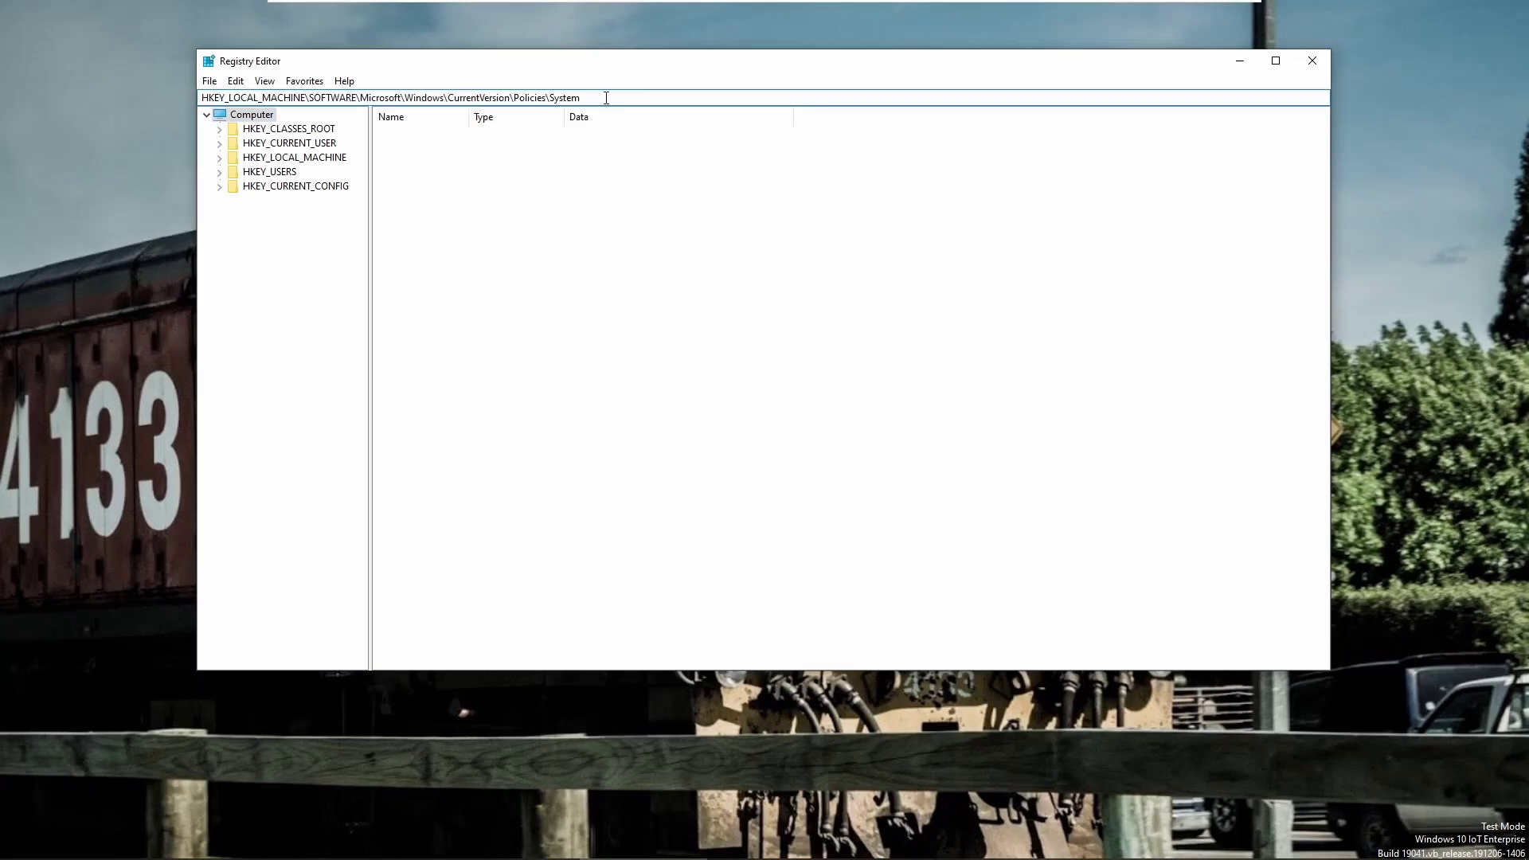
pyautogui.press('Return')
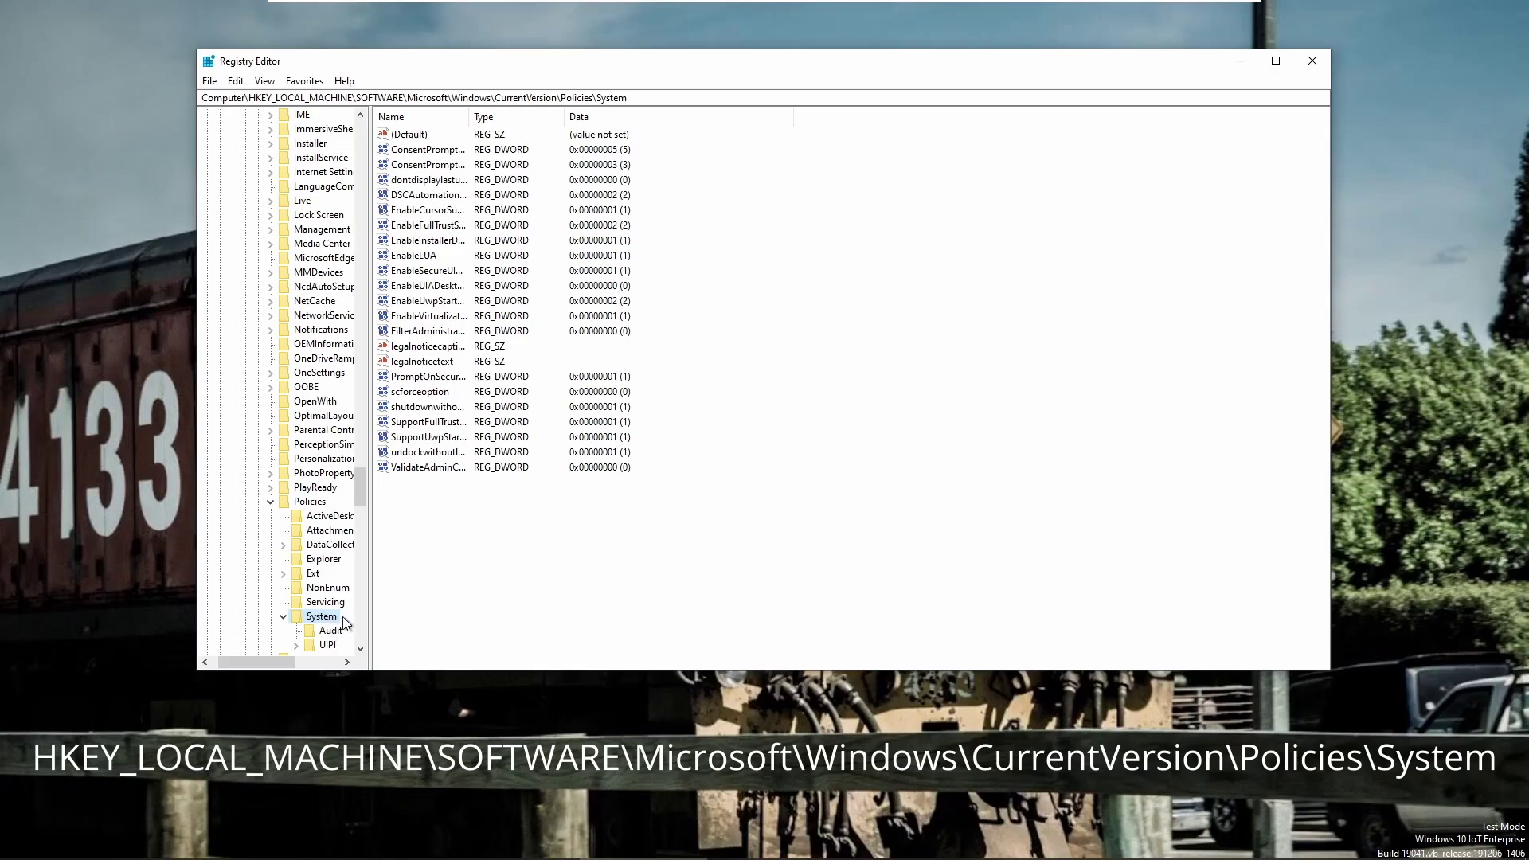
# Step: Widen the key tree and the Name column, and bring up the new value types for the System key
pyautogui.moveTo(368, 609); pyautogui.dragTo(406, 608)
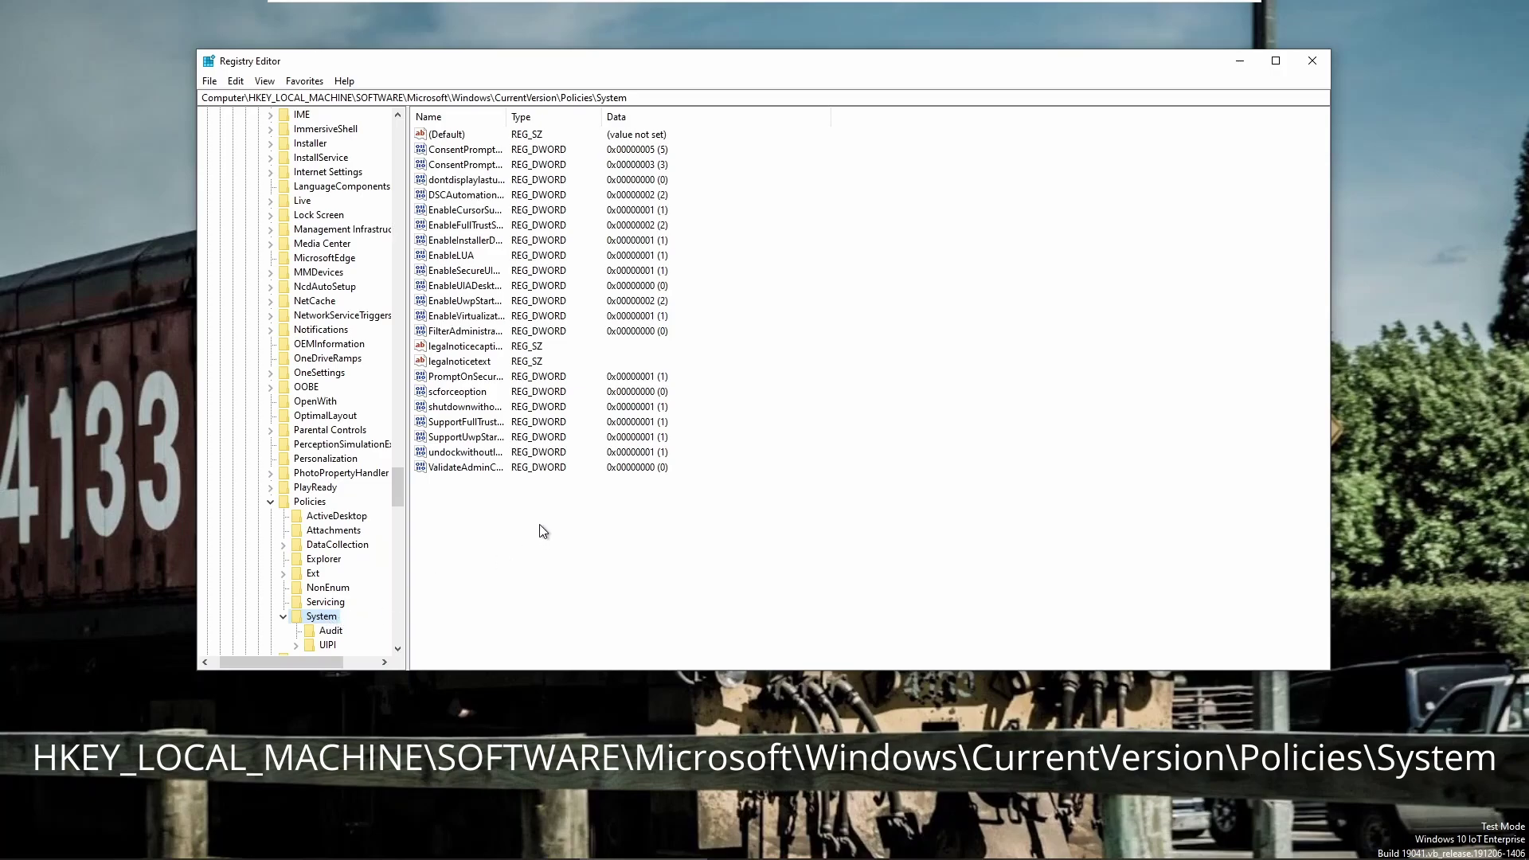
pyautogui.moveTo(507, 117); pyautogui.dragTo(637, 123)
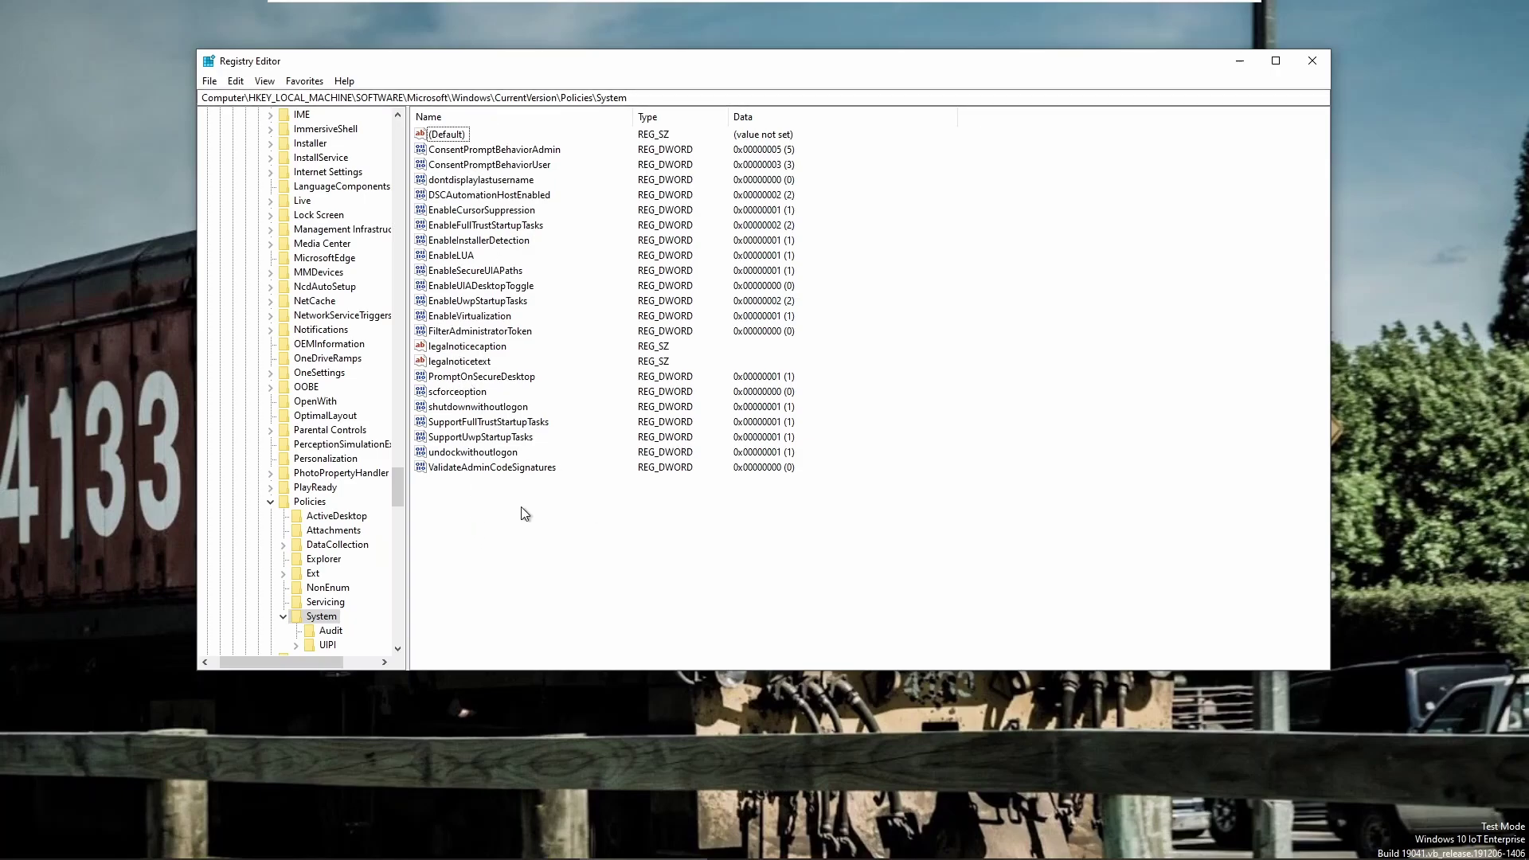
pyautogui.rightClick(461, 504)
pyautogui.moveTo(514, 514)
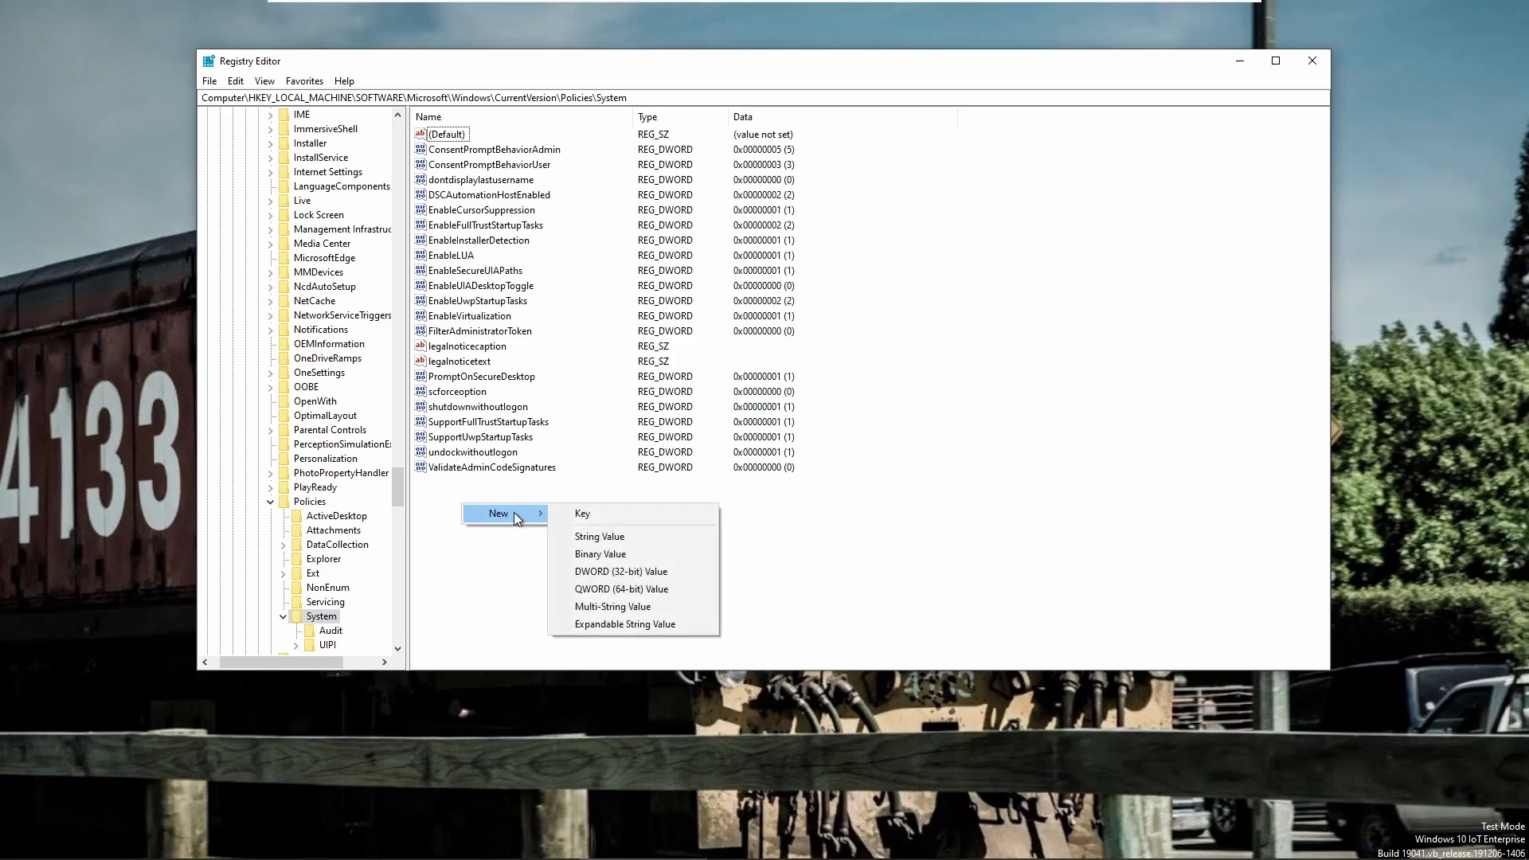
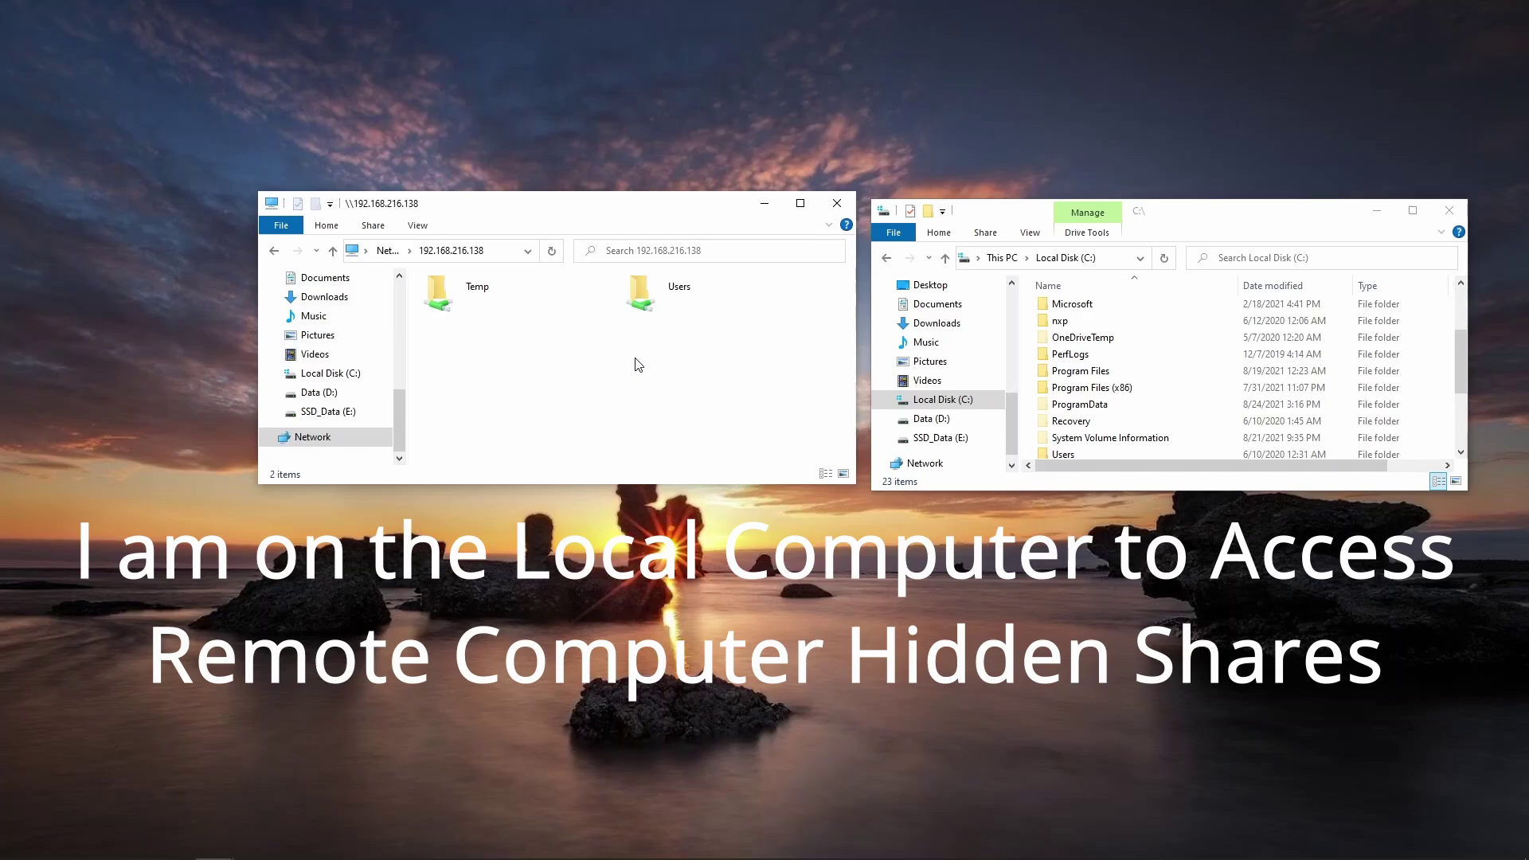
# Step: Switch to the local computer and open the hidden share \\192.168.216.138\C$ to look through its folders
pyautogui.click(508, 249)
pyautogui.click(507, 248)
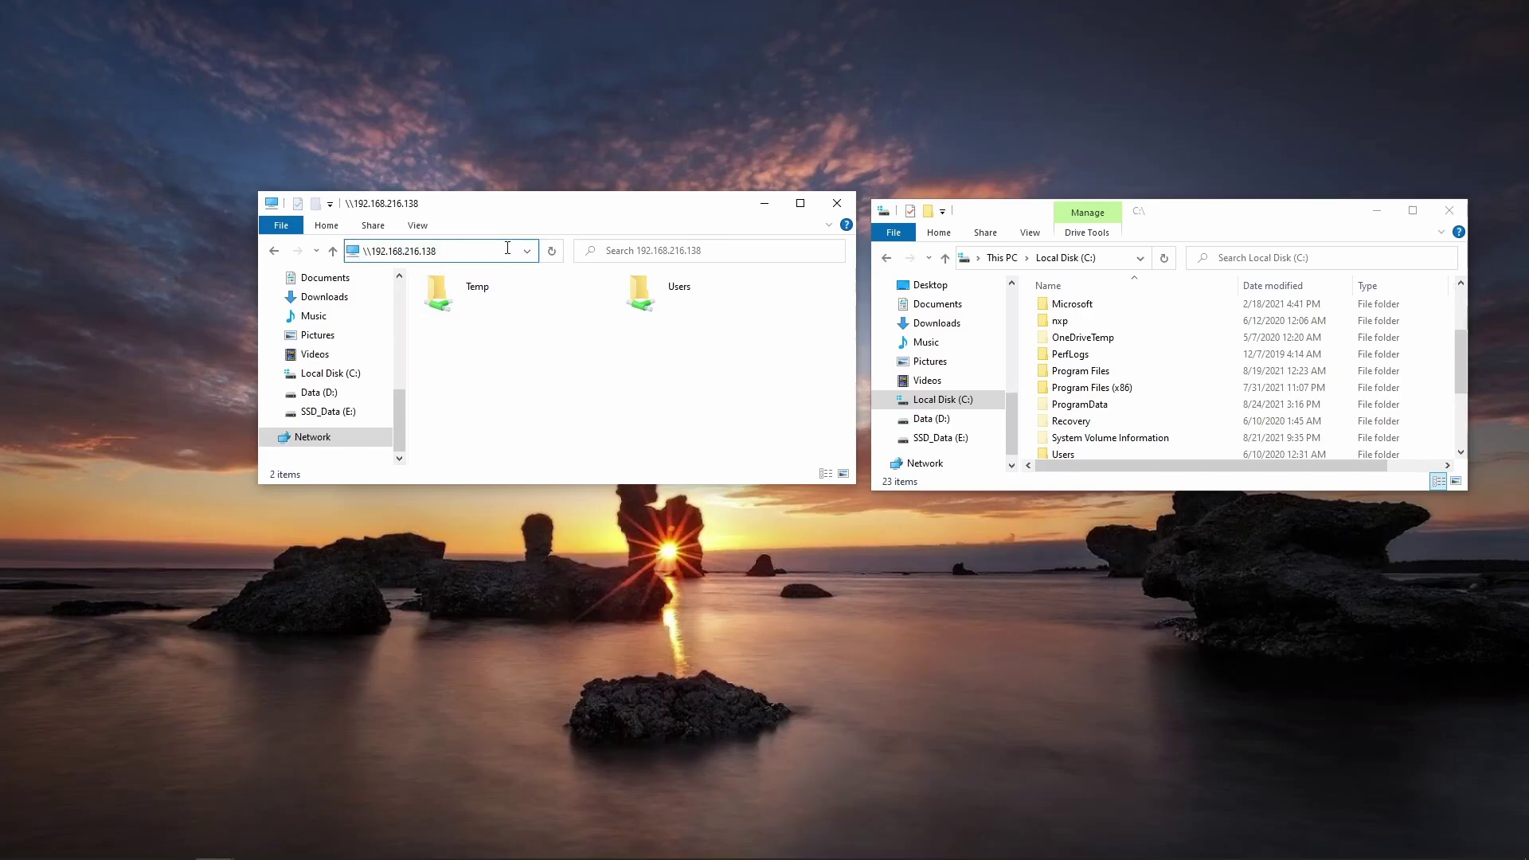
pyautogui.write('\\')
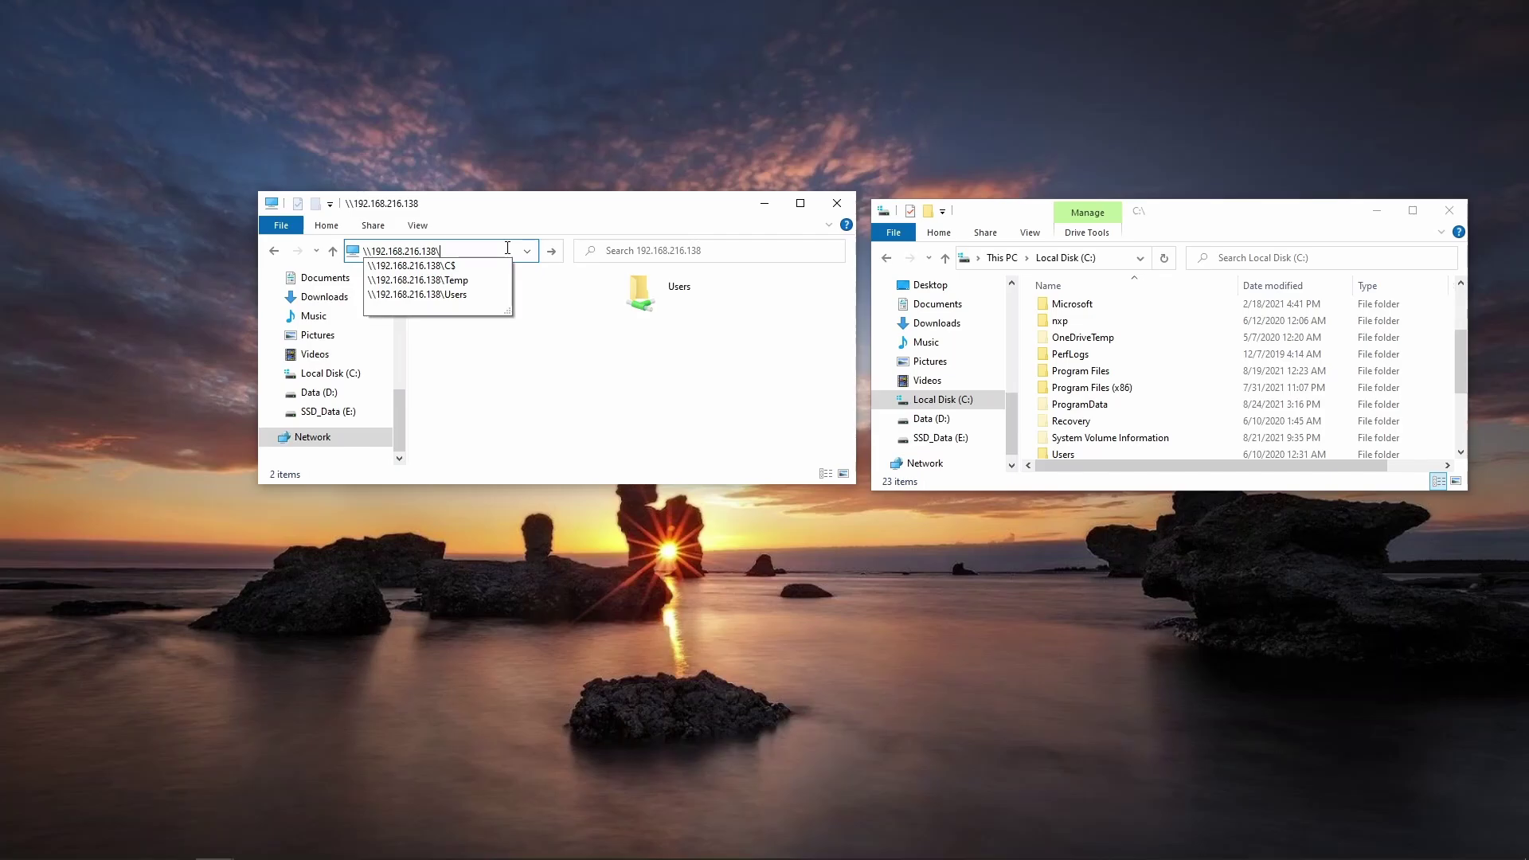
pyautogui.press('Down')
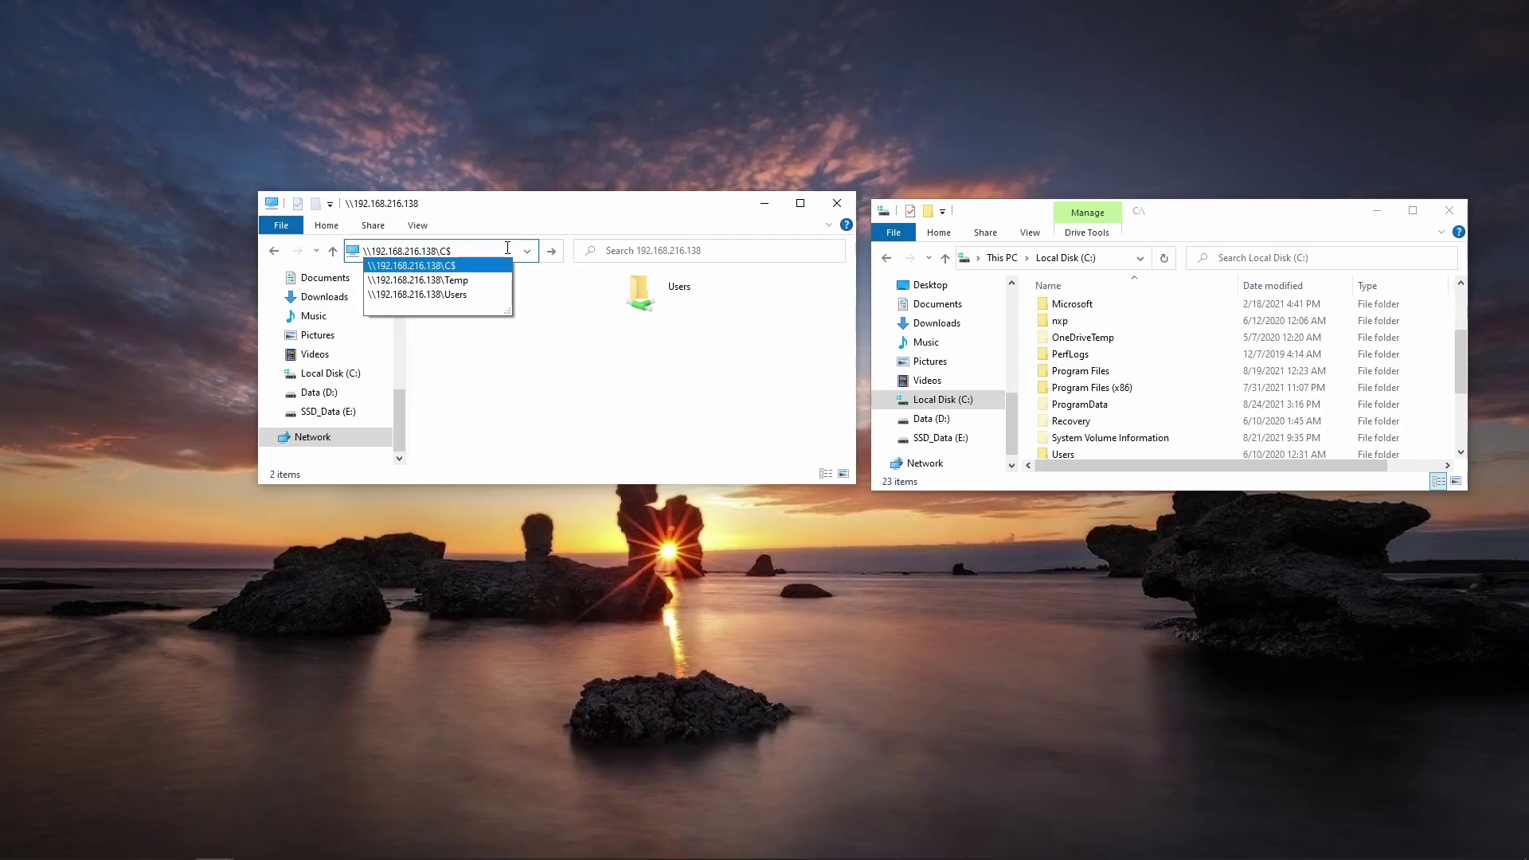
pyautogui.press('Return')
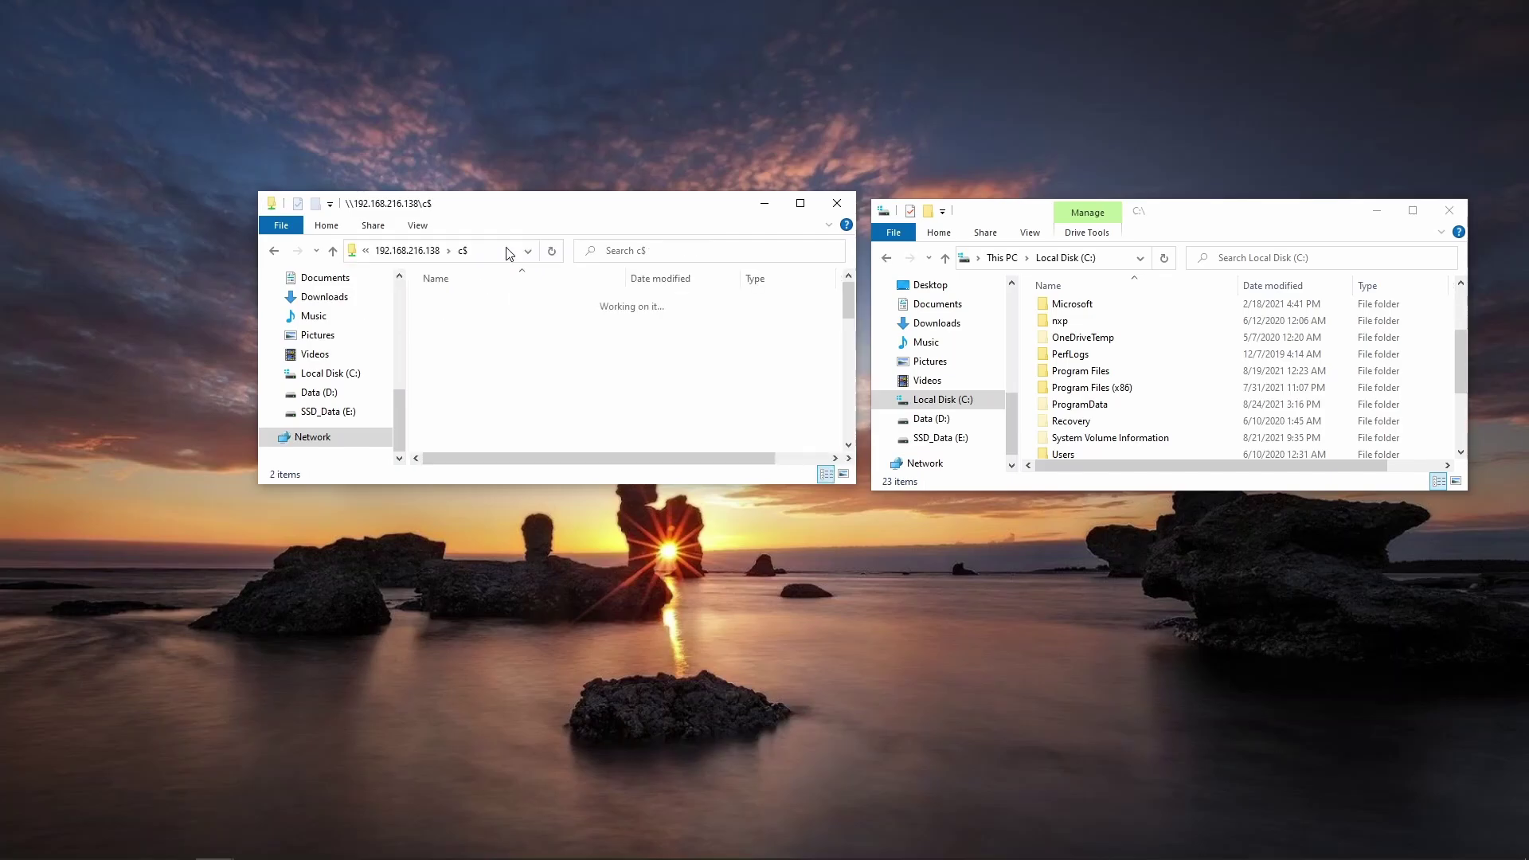
pyautogui.scroll(-3, 502, 355)
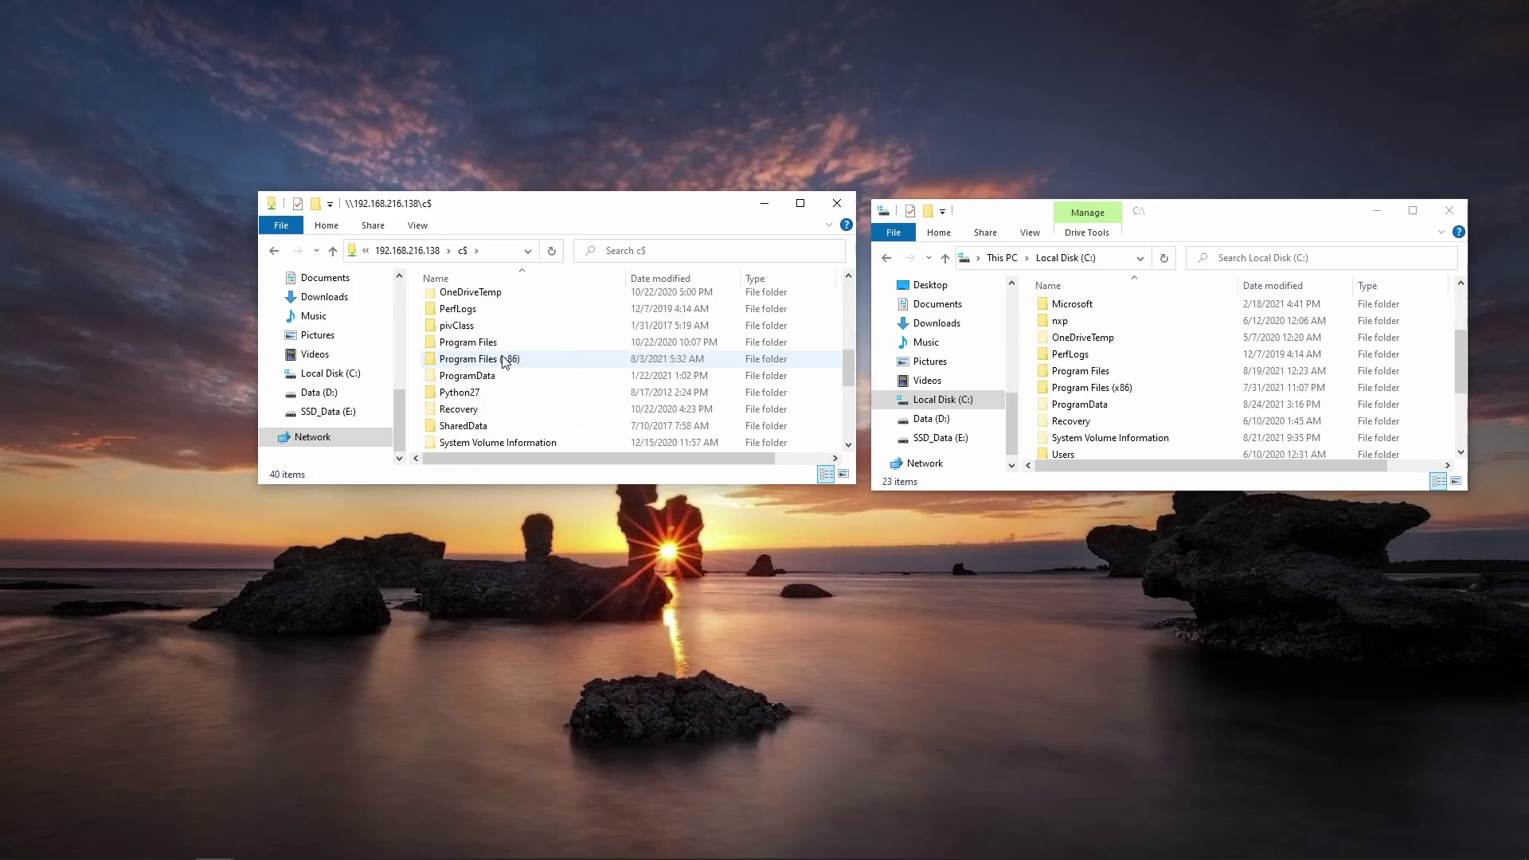
# Step: Change the network path to the hidden share \\192.168.216.138\e$ and look through its folders
pyautogui.click(506, 248)
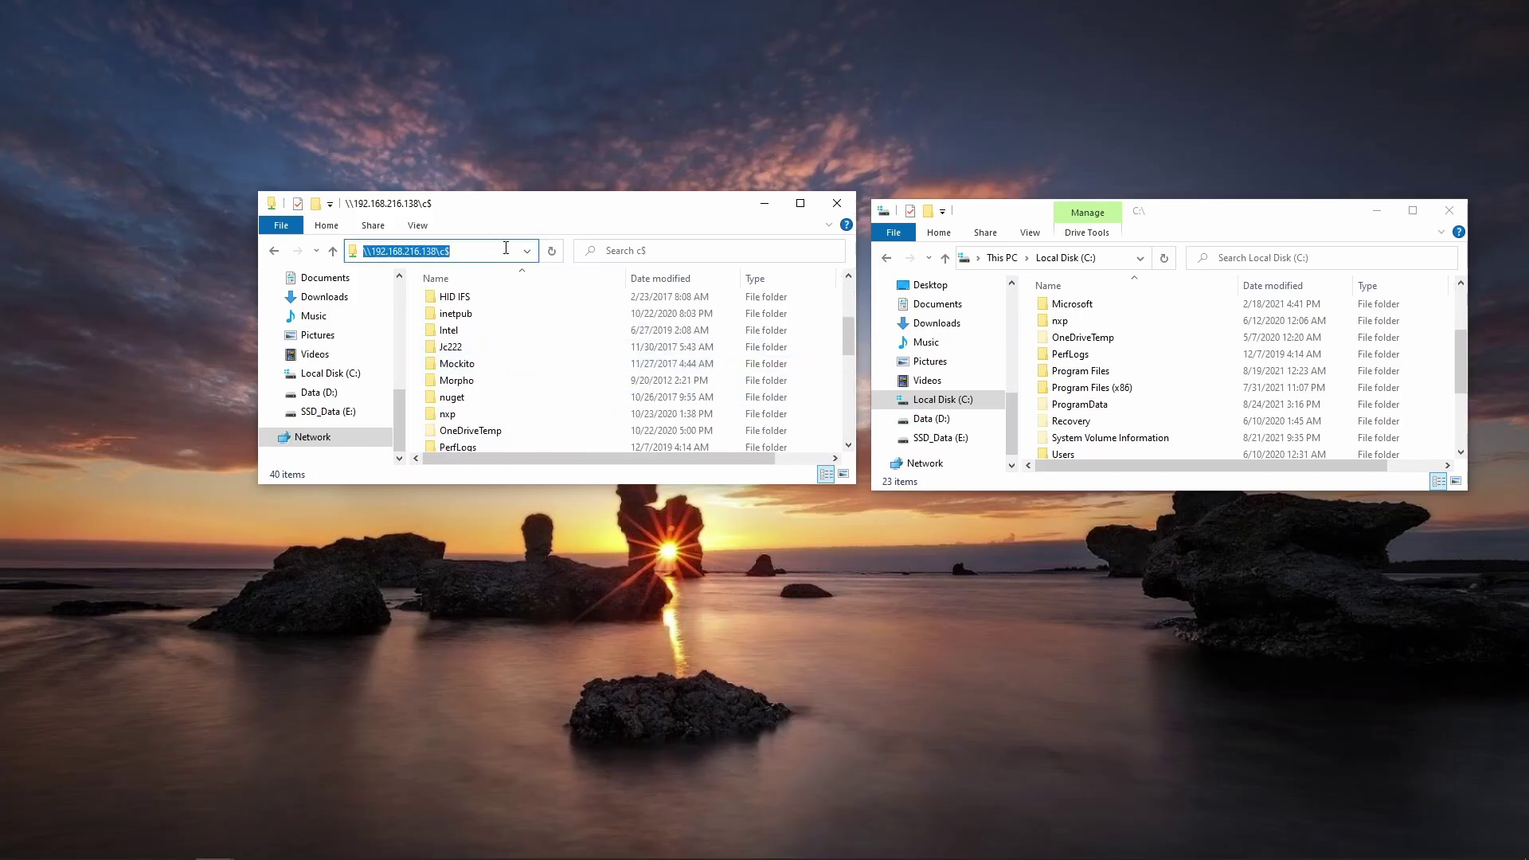
pyautogui.click(506, 247)
pyautogui.press('Left')
pyautogui.press('BackSpace')
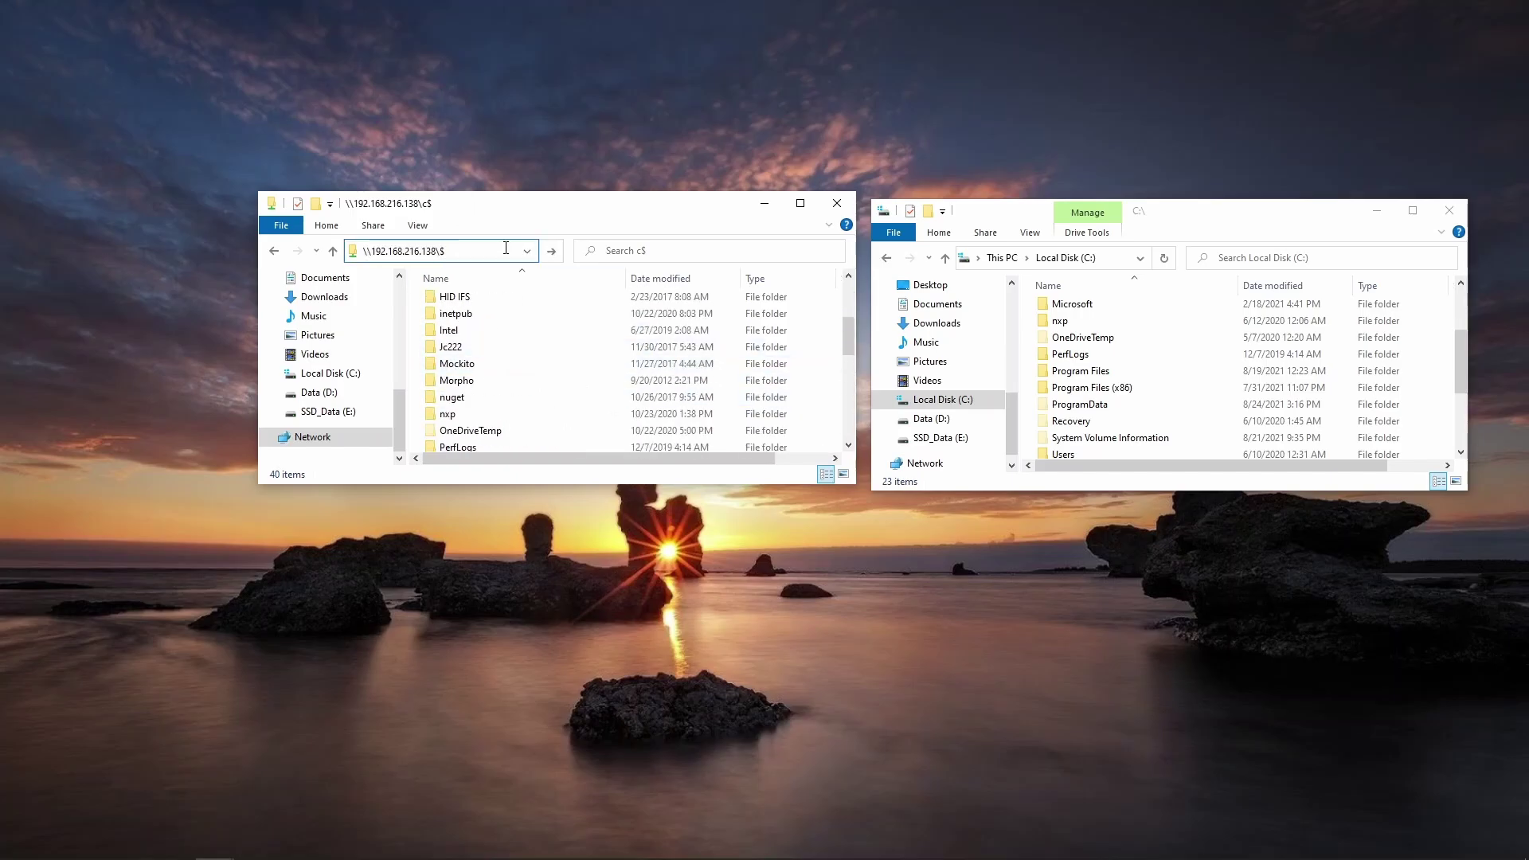
pyautogui.write('e')
pyautogui.press('Return')
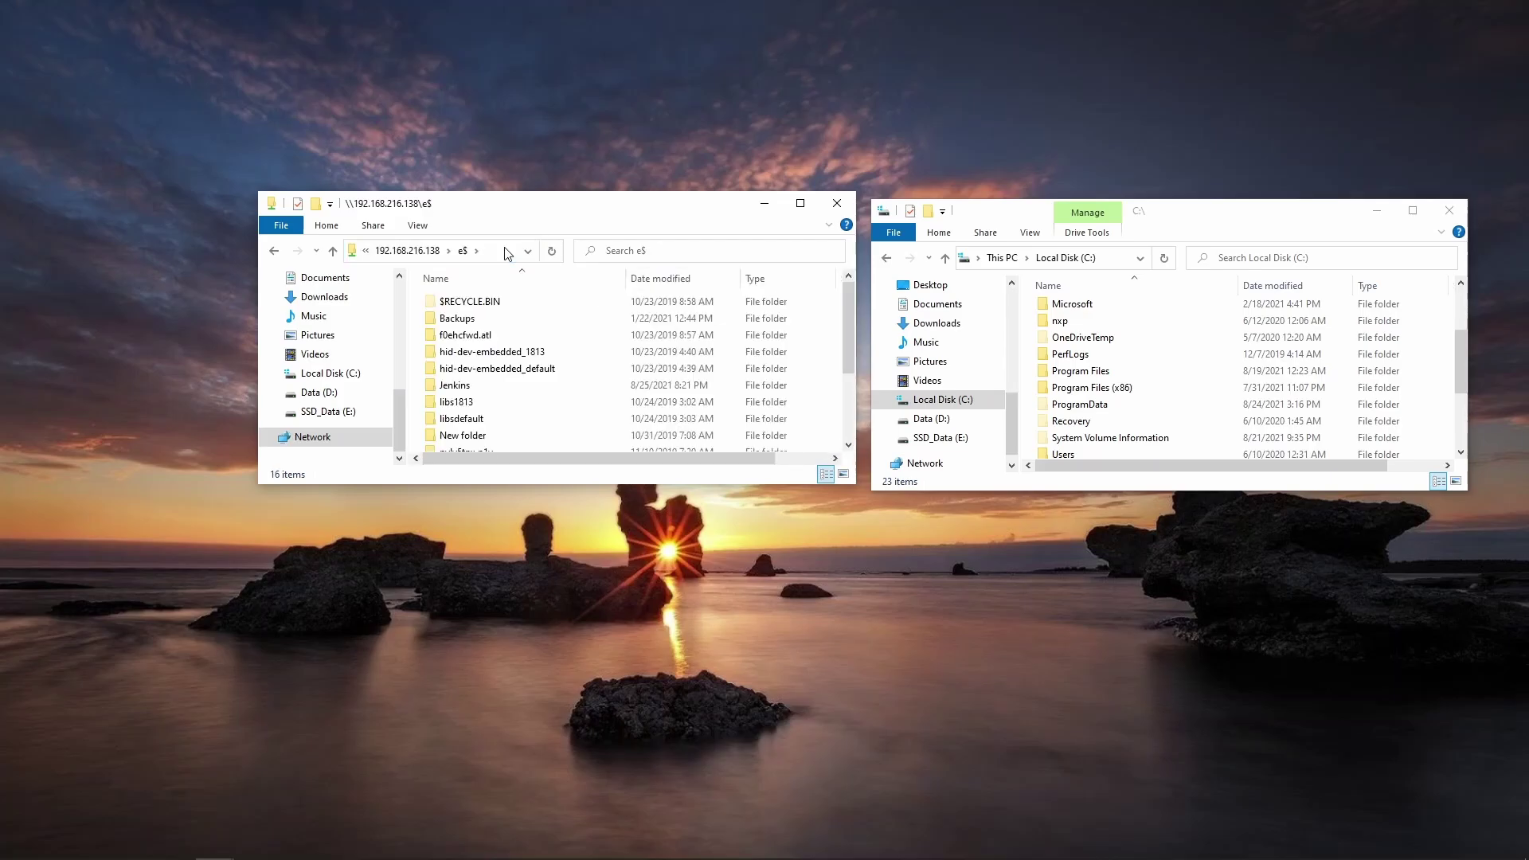
pyautogui.scroll(-3, 550, 362)
pyautogui.scroll(3, 550, 362)
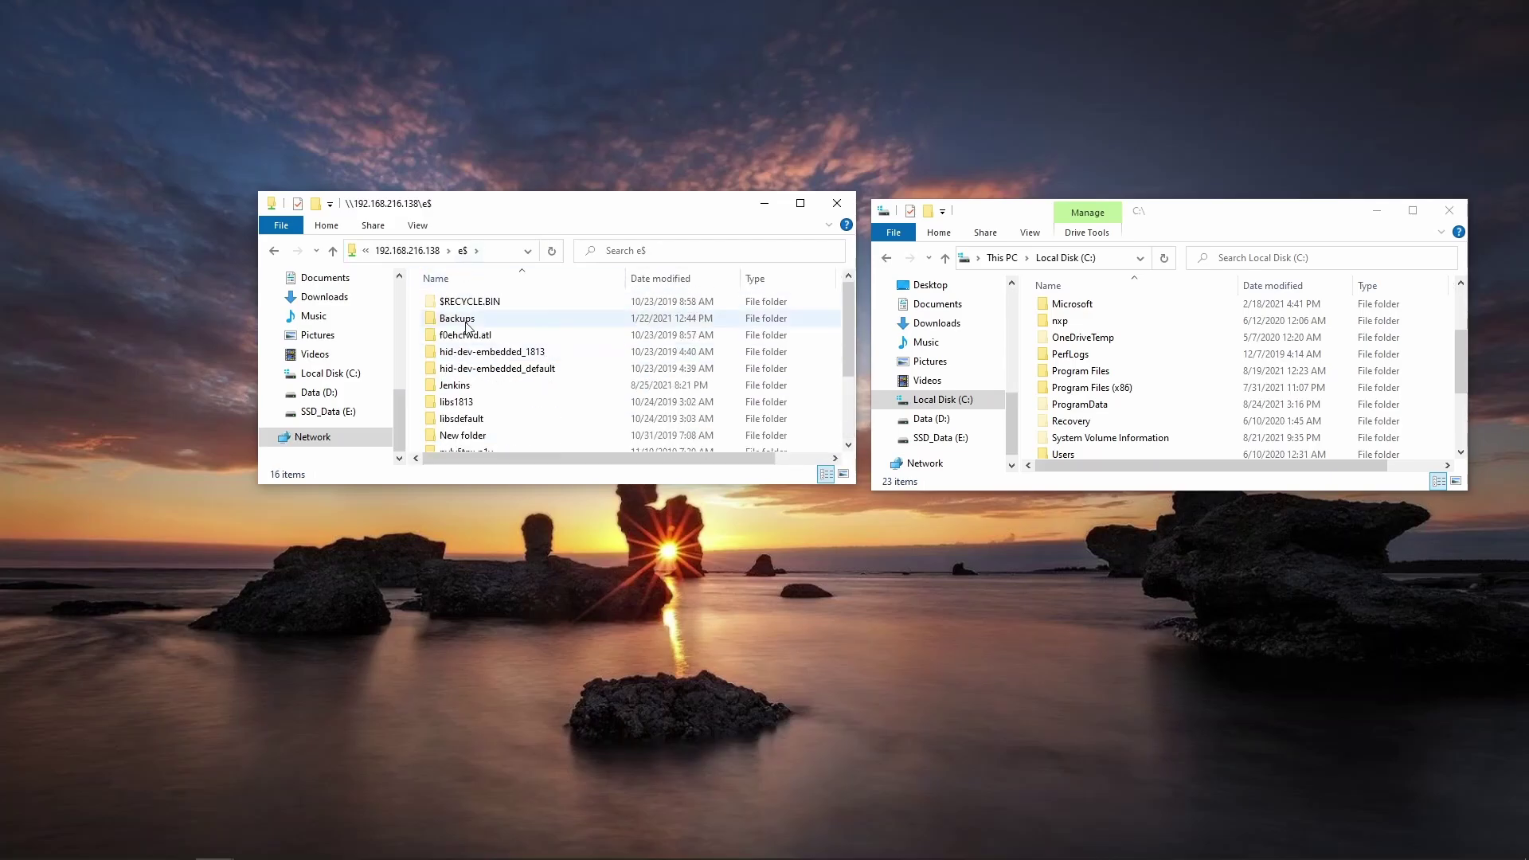
pyautogui.scroll(-3, 476, 361)
pyautogui.scroll(3, 476, 360)
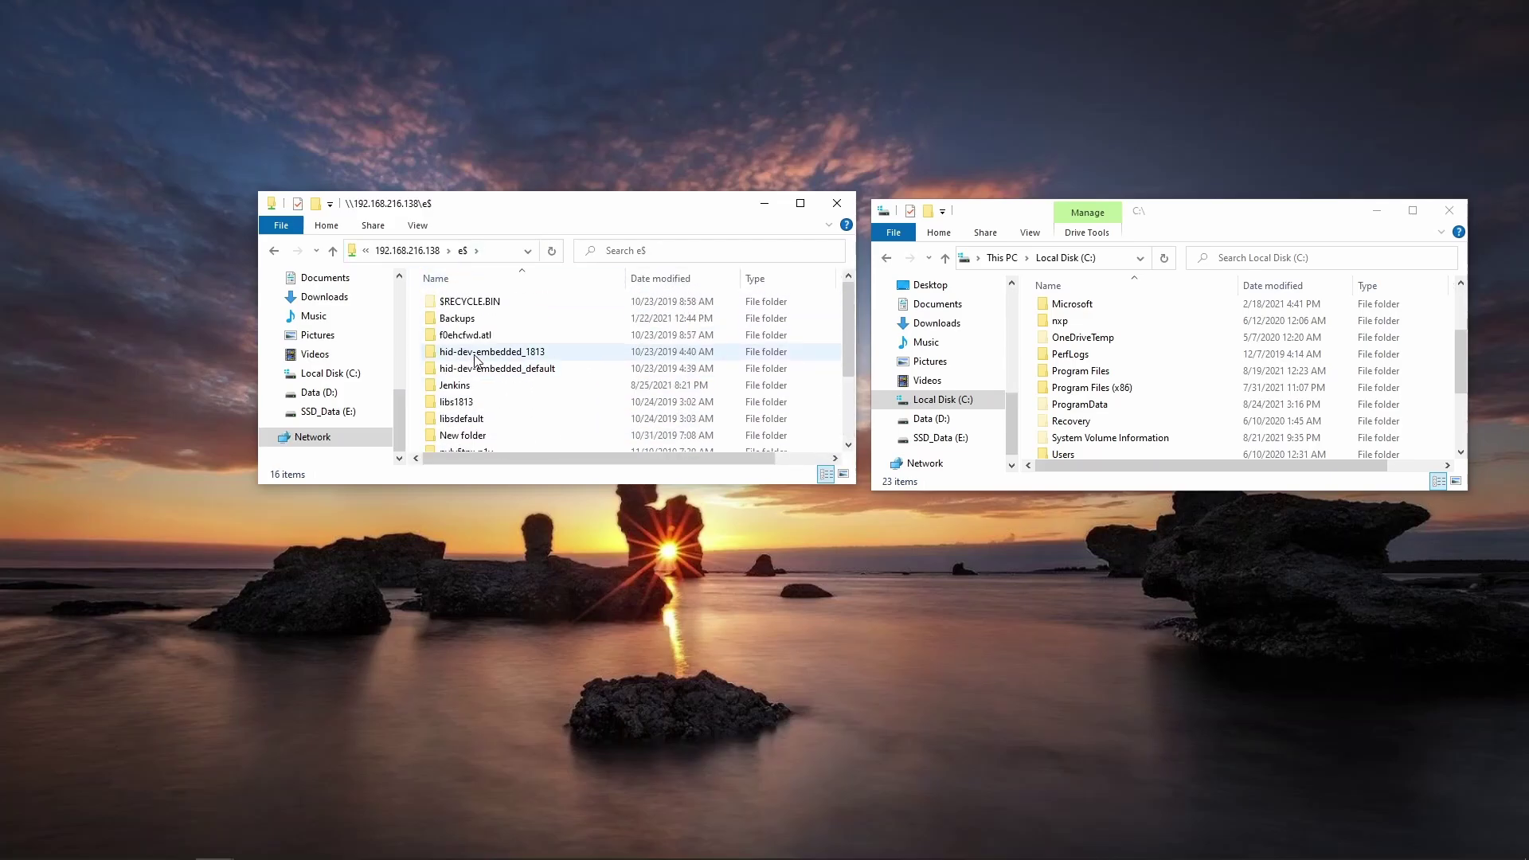
pyautogui.click(495, 252)
pyautogui.click(459, 252)
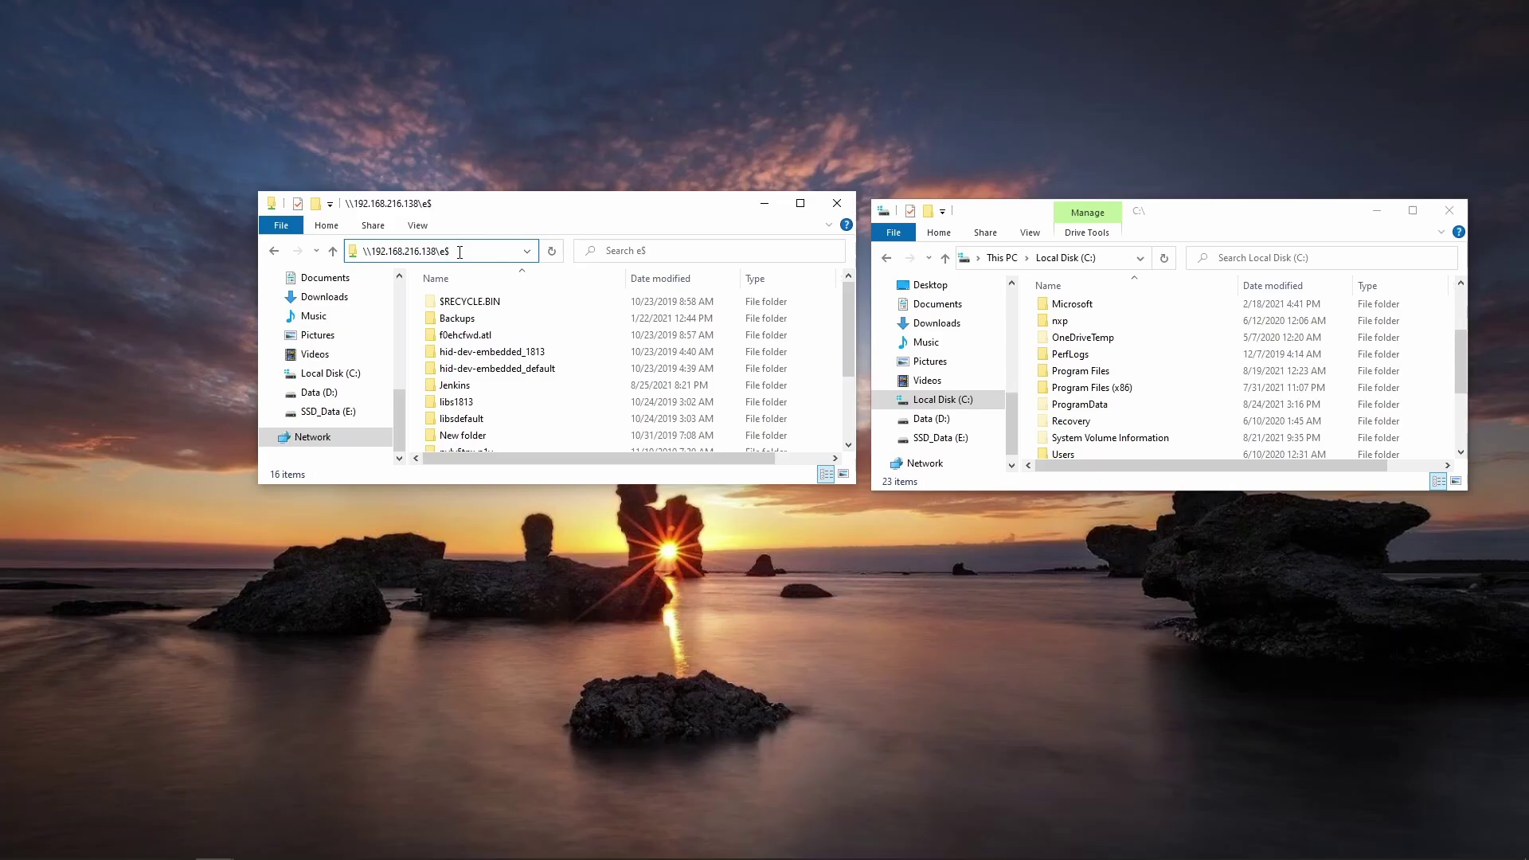
pyautogui.press('BackSpace')
pyautogui.click(720, 144)
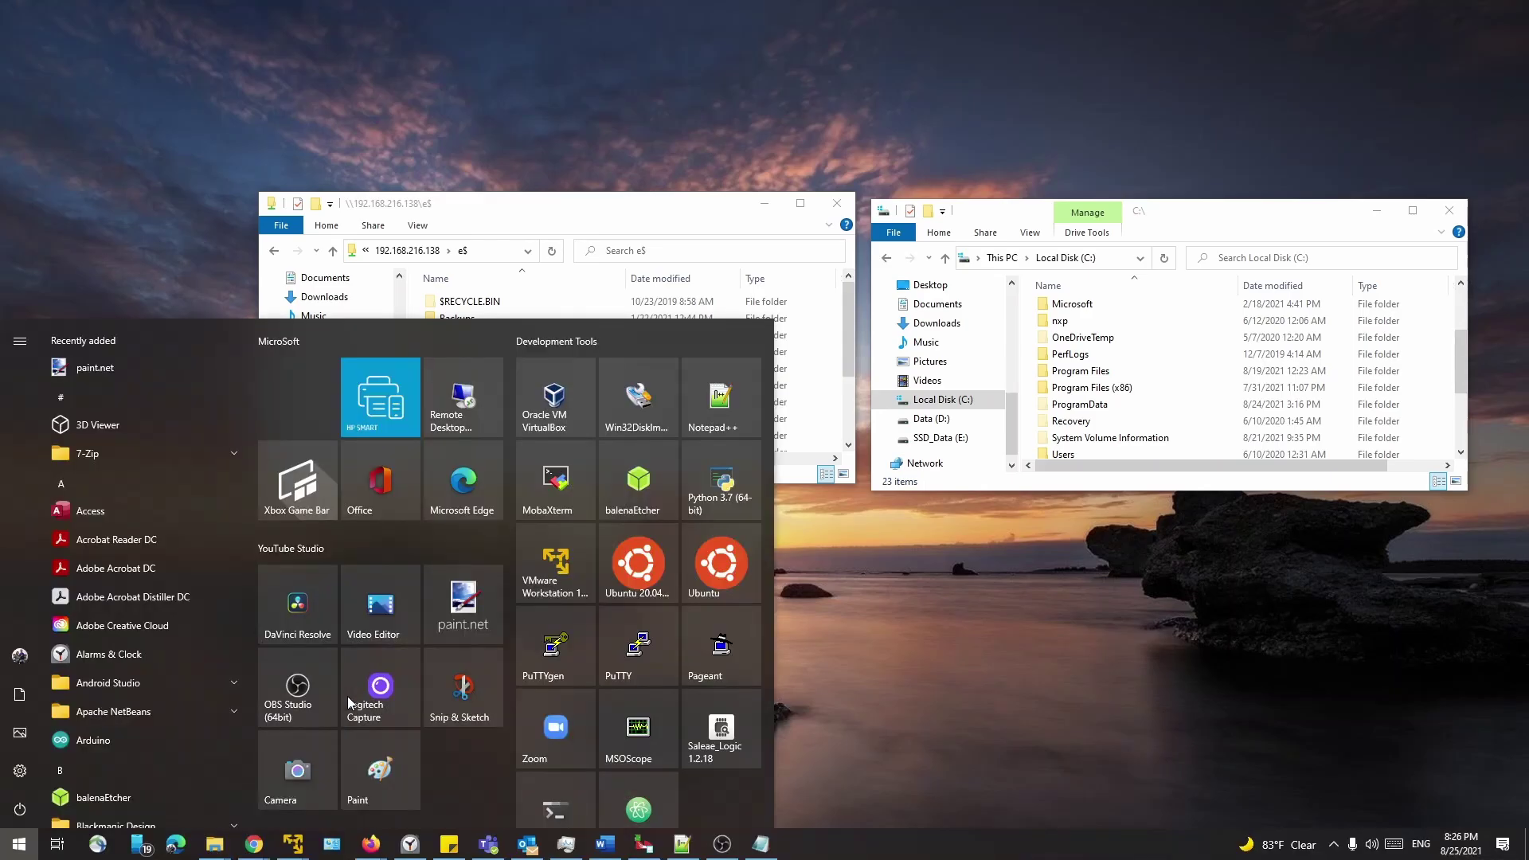
# Step: Search for cmd and highlight the IPv4 address in the ipconfig output on the remote computer
pyautogui.write('cmd')
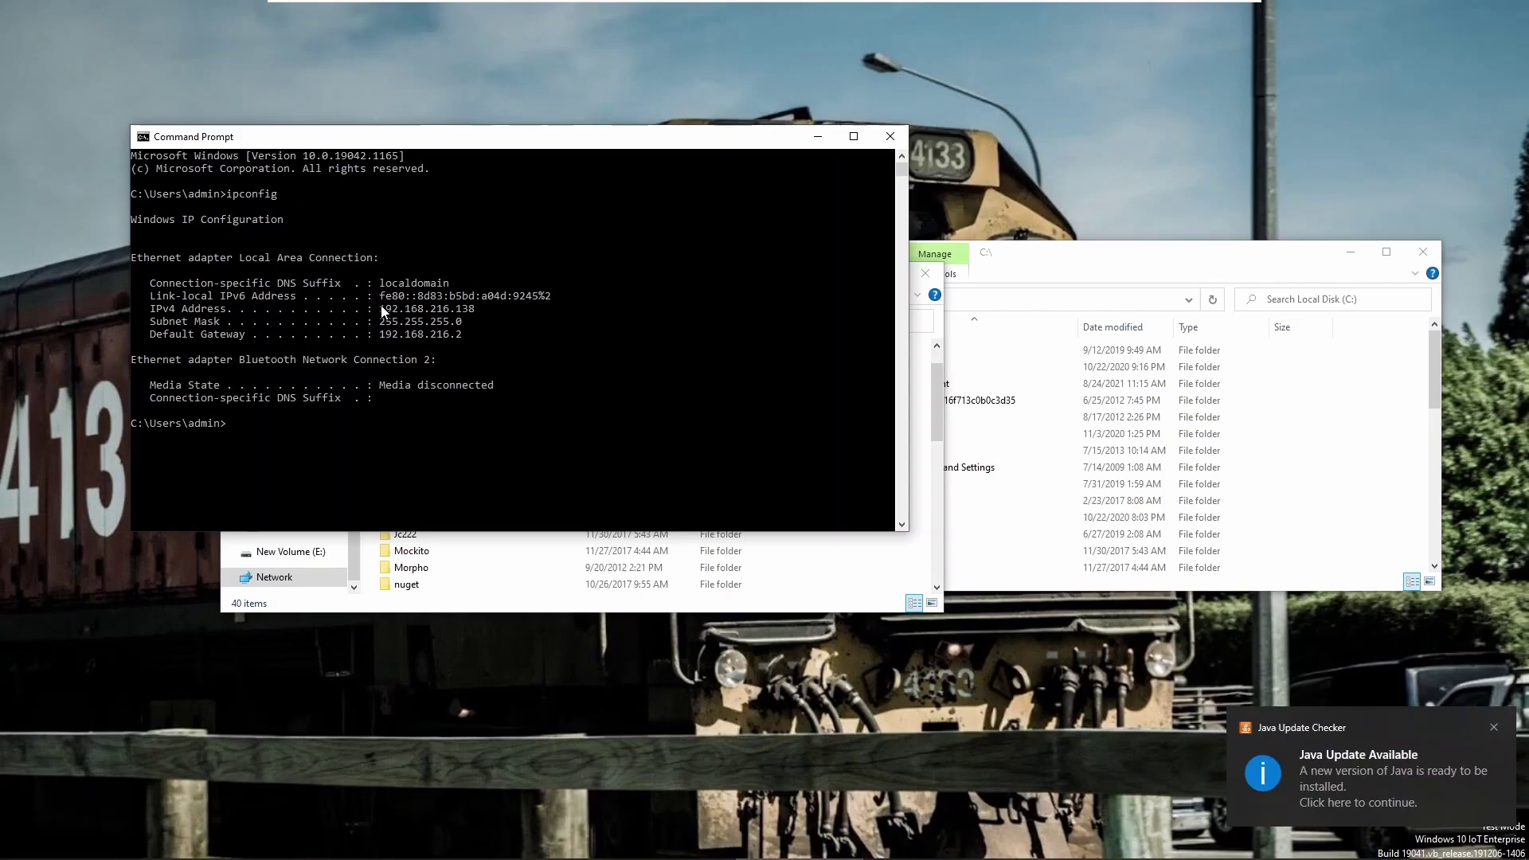
pyautogui.moveTo(381, 310); pyautogui.dragTo(480, 313)
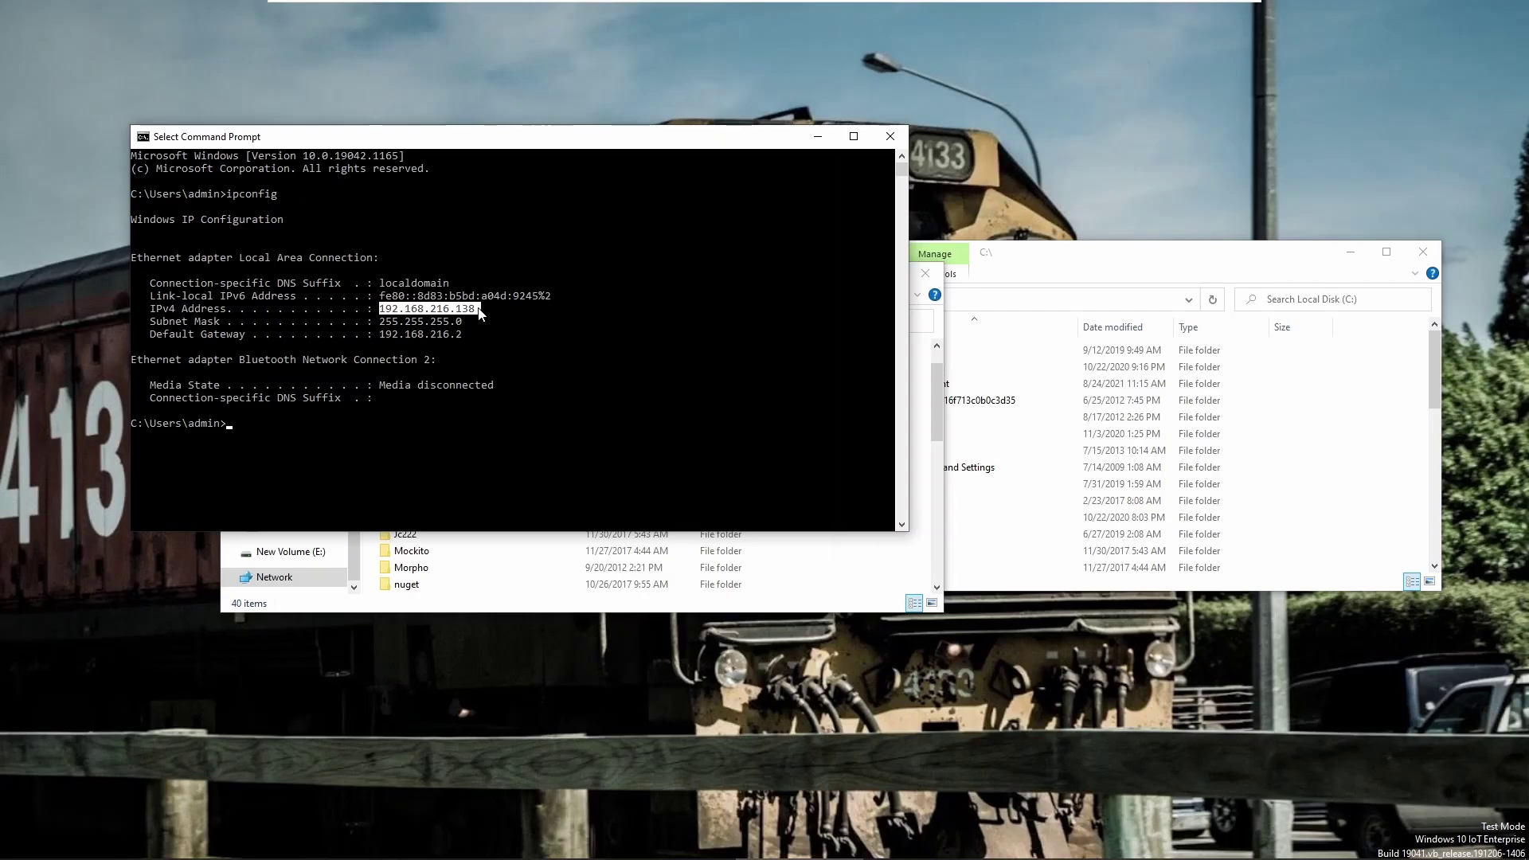
pyautogui.click(478, 310)
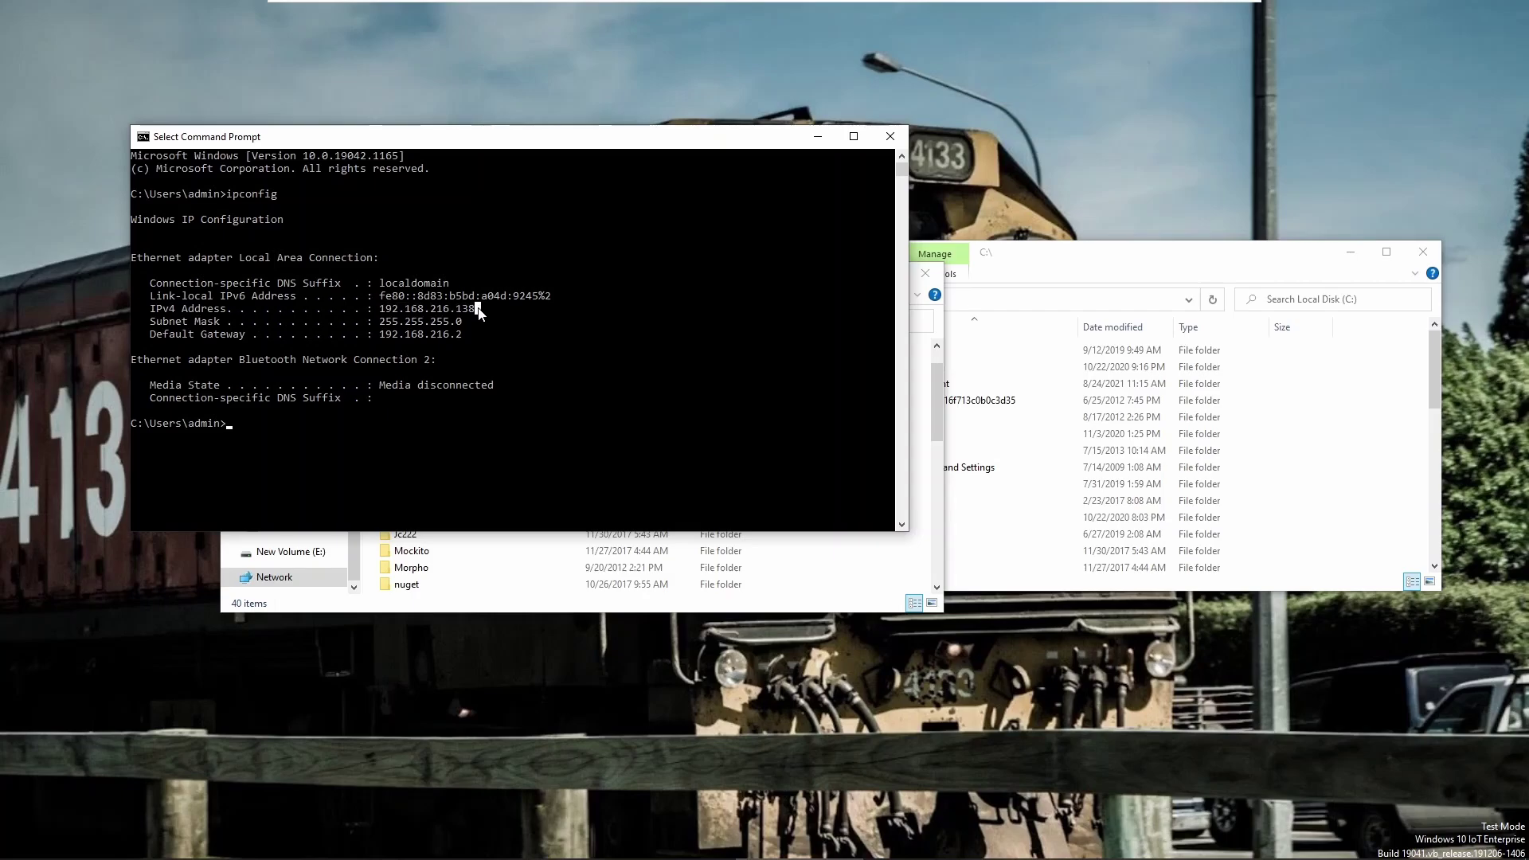